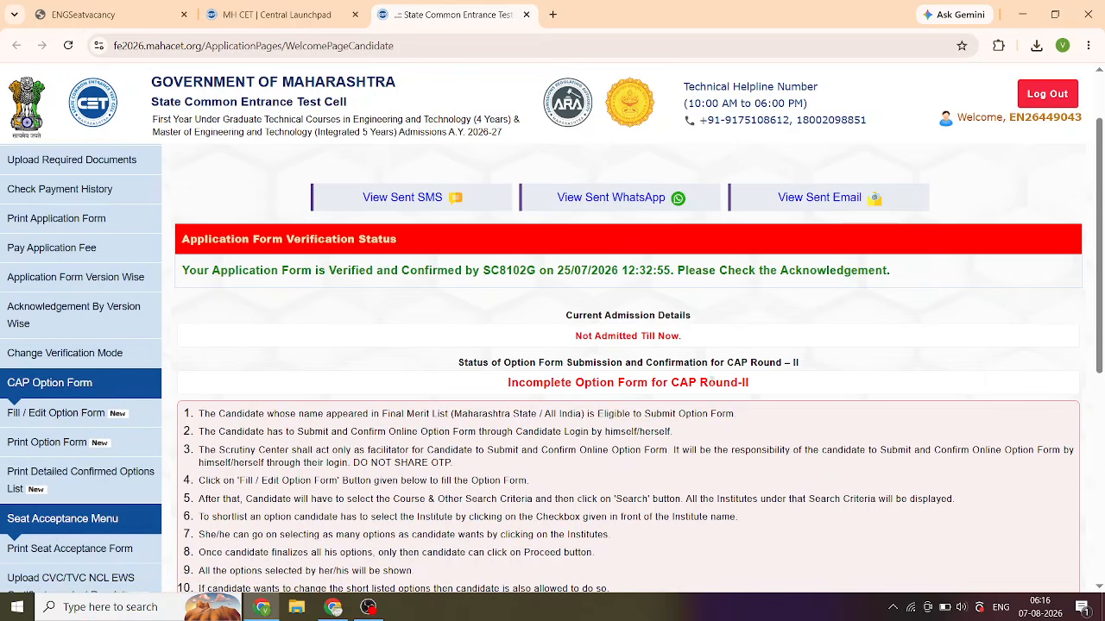
- Review the CAP Round-II option form instructions and proceed to filling the option form
{"action": "scroll", "coordinate": [781, 385], "scroll_direction": "down", "scroll_amount": 3}
{"action": "scroll", "coordinate": [781, 384], "scroll_direction": "down", "scroll_amount": 3}
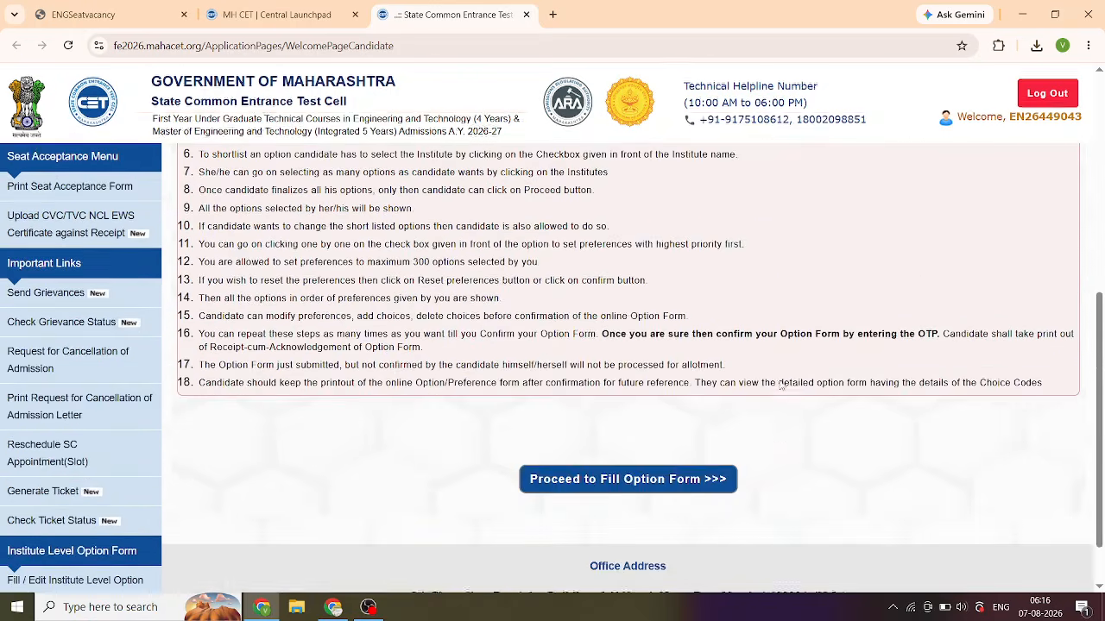
{"action": "scroll", "coordinate": [768, 390], "scroll_direction": "up", "scroll_amount": 2}
{"action": "scroll", "coordinate": [759, 395], "scroll_direction": "up", "scroll_amount": 2}
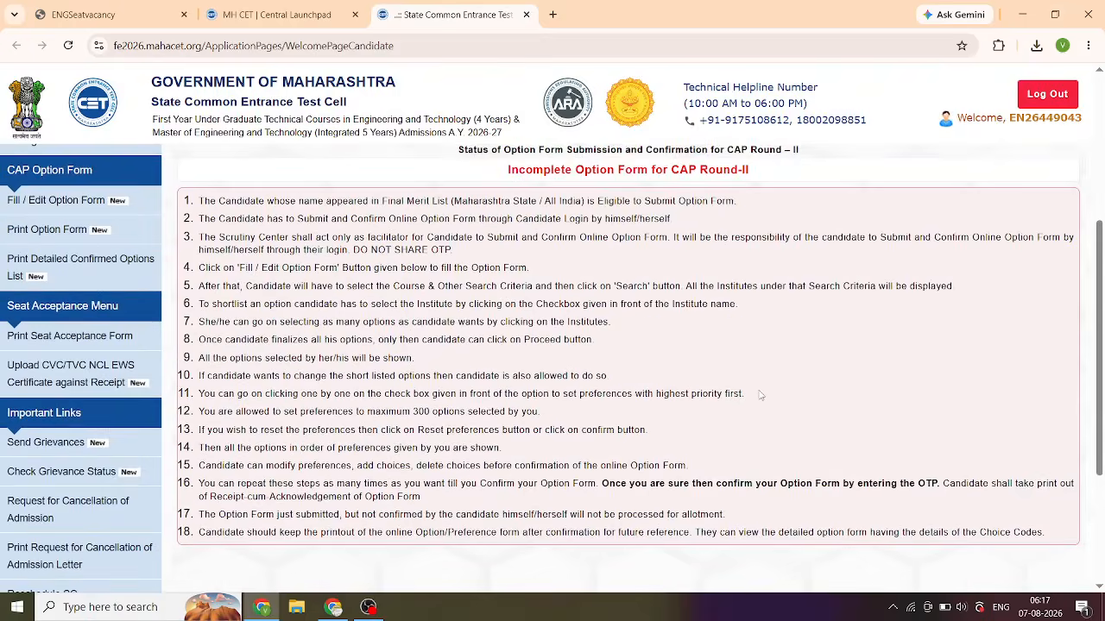
{"action": "scroll", "coordinate": [675, 405], "scroll_direction": "down", "scroll_amount": 3}
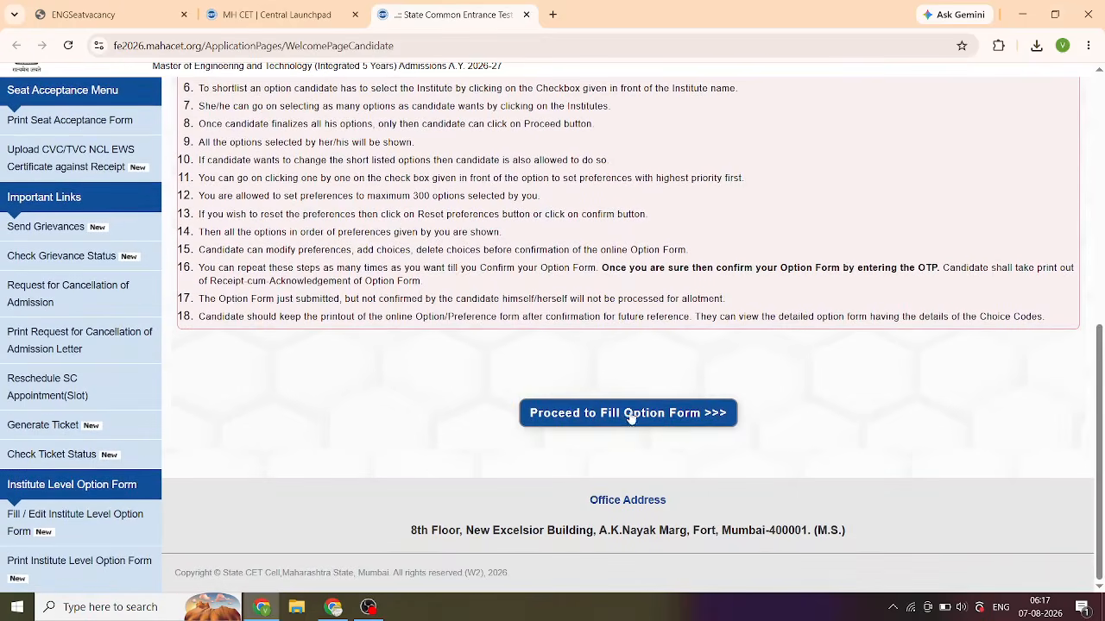
{"action": "left_click", "coordinate": [606, 414]}
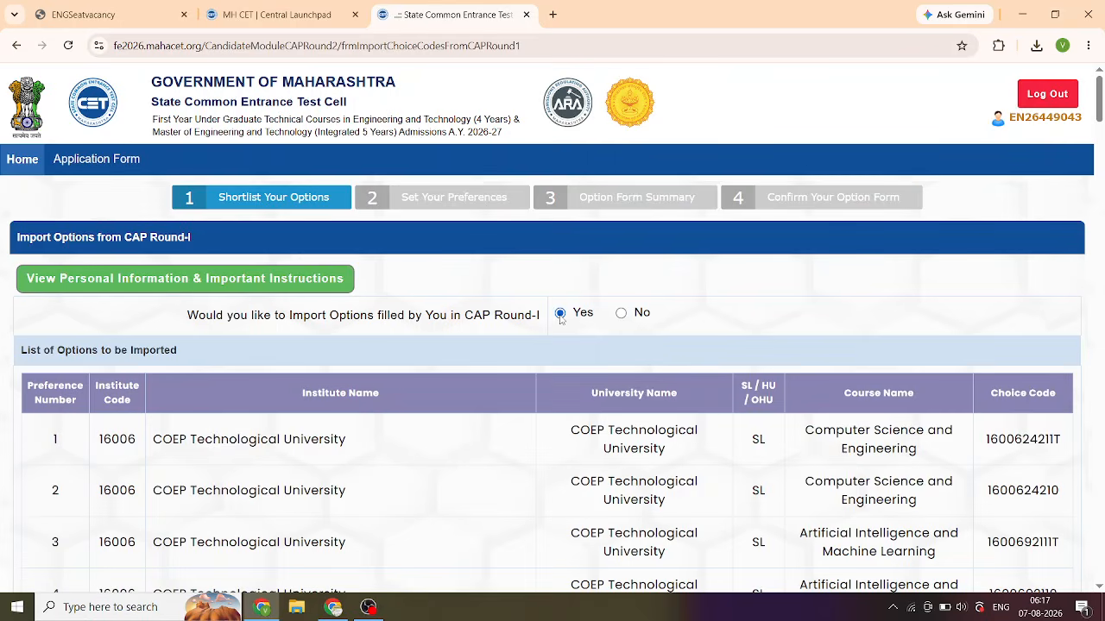
- Import the options filled in CAP Round-I and save them for the Round-II option form
{"action": "scroll", "coordinate": [559, 318], "scroll_direction": "down", "scroll_amount": 10}
{"action": "scroll", "coordinate": [560, 320], "scroll_direction": "down", "scroll_amount": 20}
{"action": "scroll", "coordinate": [559, 319], "scroll_direction": "down", "scroll_amount": 20}
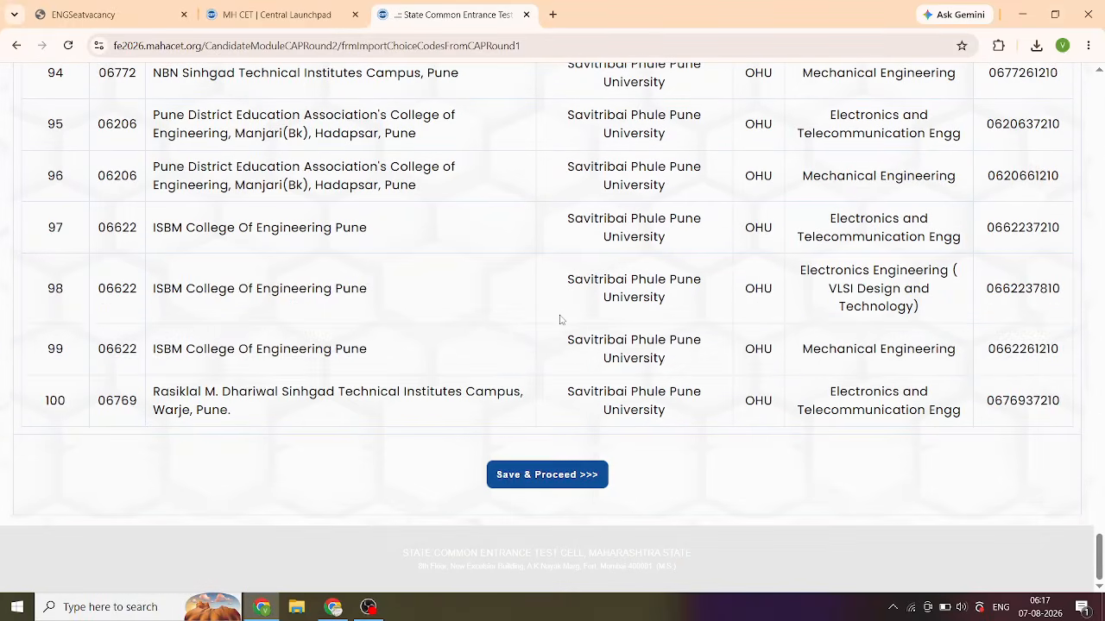
{"action": "left_click", "coordinate": [535, 477]}
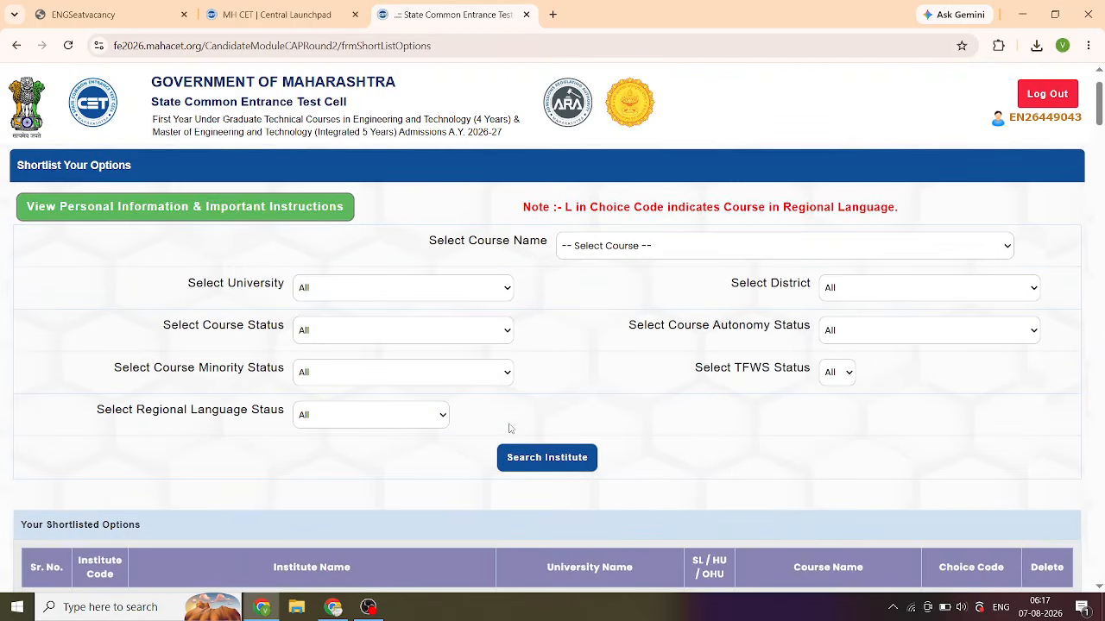
- Review the shortlisted options through to the last entry, then save the shortlist without adding or deleting any
{"action": "scroll", "coordinate": [508, 428], "scroll_direction": "down", "scroll_amount": 2}
{"action": "scroll", "coordinate": [509, 428], "scroll_direction": "up", "scroll_amount": 2}
{"action": "scroll", "coordinate": [508, 428], "scroll_direction": "down", "scroll_amount": 2}
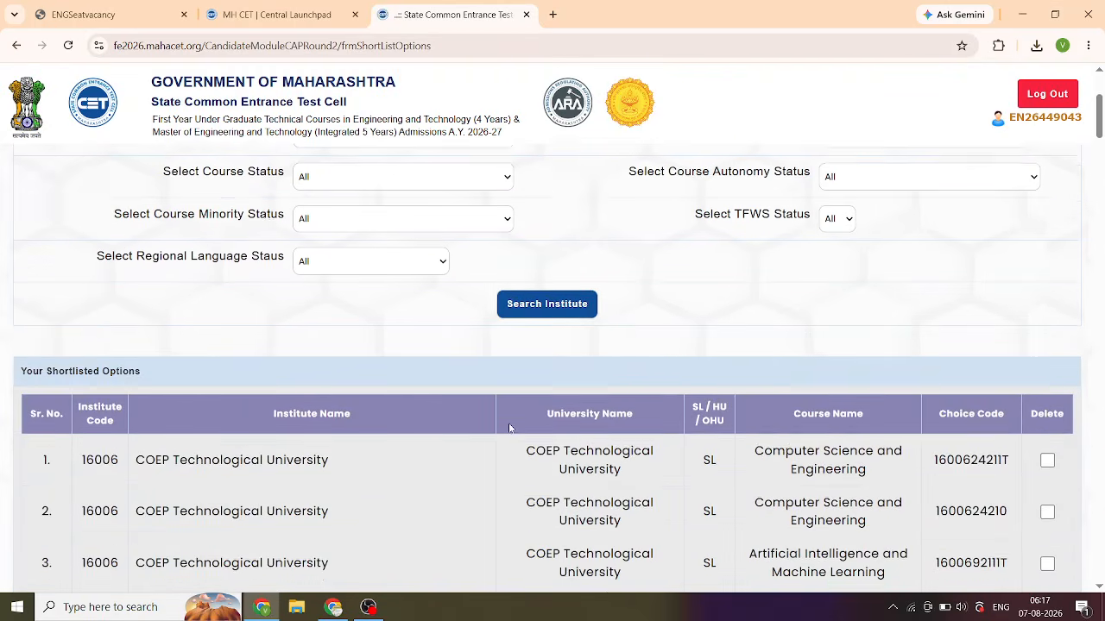
{"action": "scroll", "coordinate": [509, 428], "scroll_direction": "down", "scroll_amount": 1}
{"action": "scroll", "coordinate": [509, 428], "scroll_direction": "up", "scroll_amount": 4}
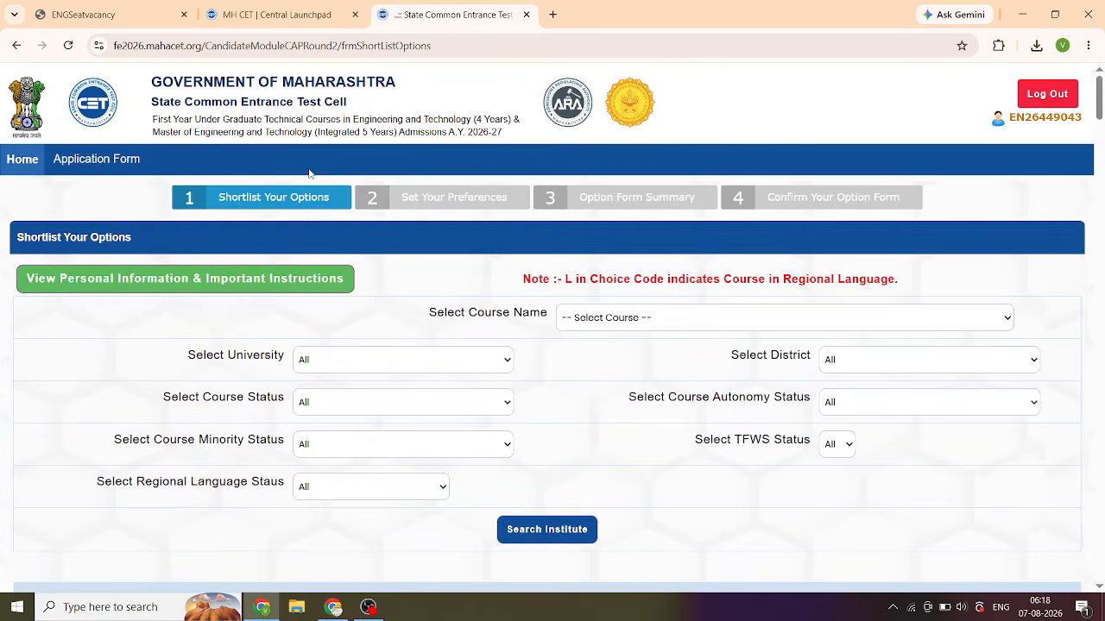
{"action": "scroll", "coordinate": [593, 426], "scroll_direction": "down", "scroll_amount": 20}
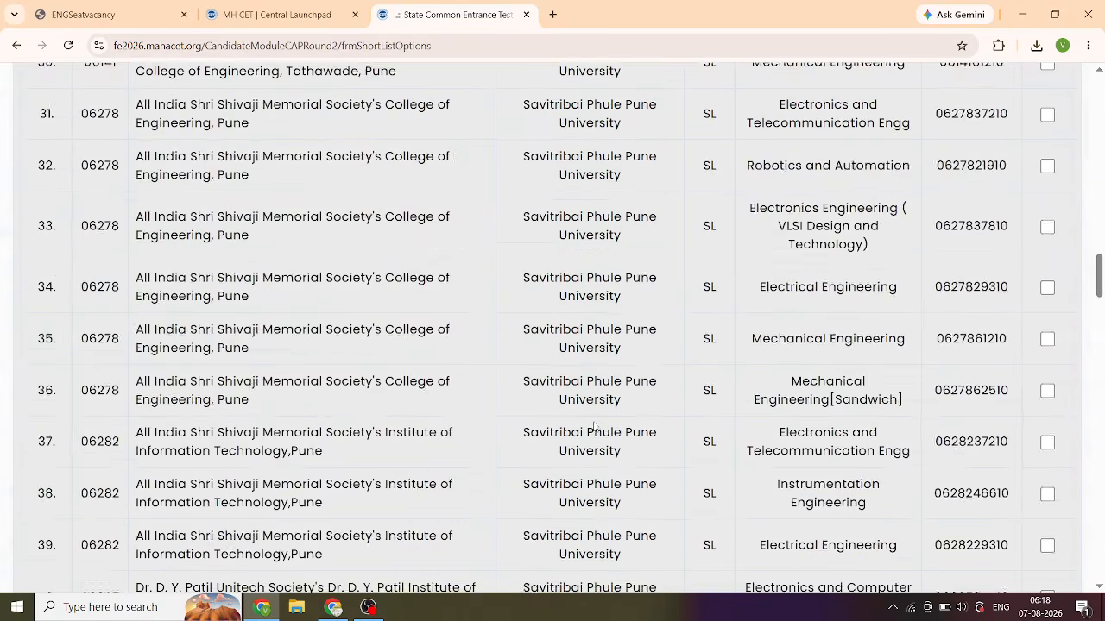
{"action": "scroll", "coordinate": [594, 427], "scroll_direction": "down", "scroll_amount": 20}
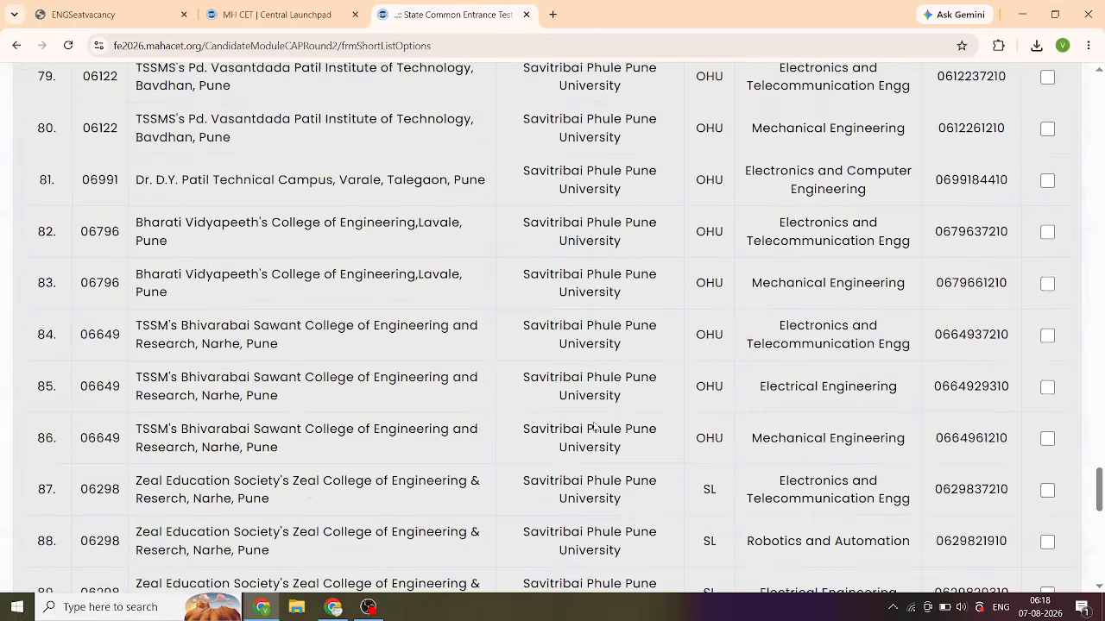
{"action": "scroll", "coordinate": [593, 427], "scroll_direction": "down", "scroll_amount": 4}
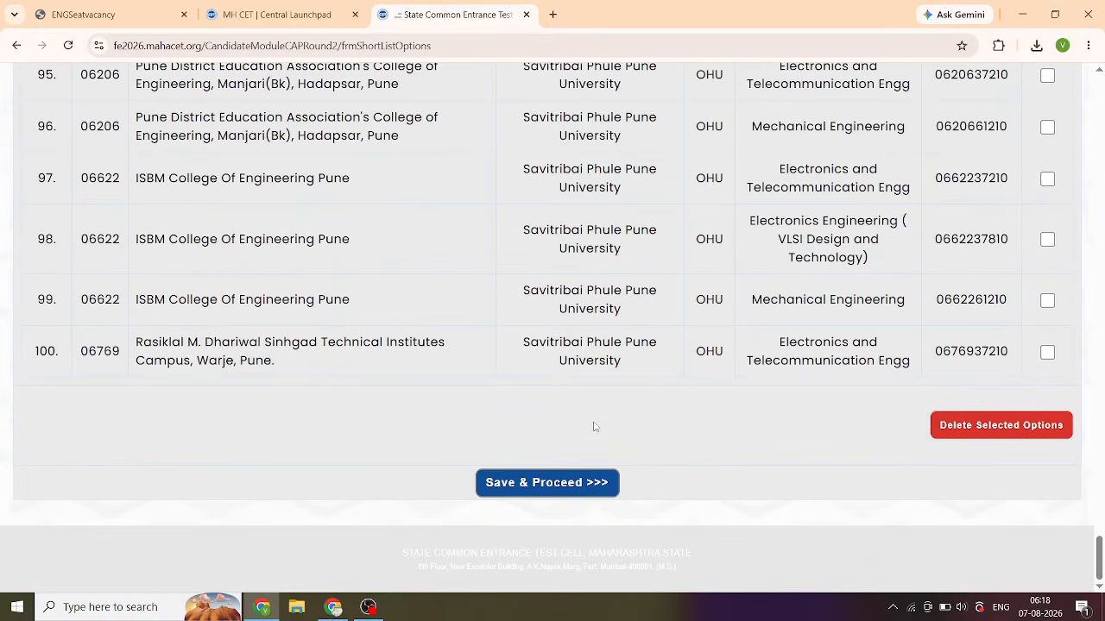
{"action": "left_click", "coordinate": [547, 484]}
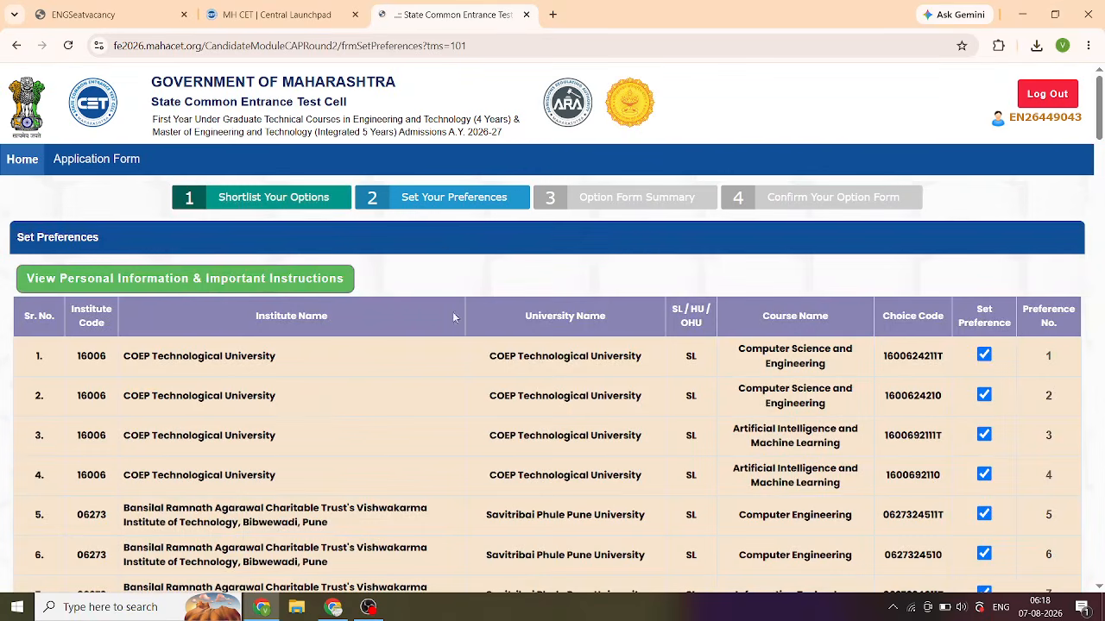
- Check the preference numbers of all shortlisted options and save the preferences in their existing order
{"action": "scroll", "coordinate": [586, 285], "scroll_direction": "down", "scroll_amount": 15}
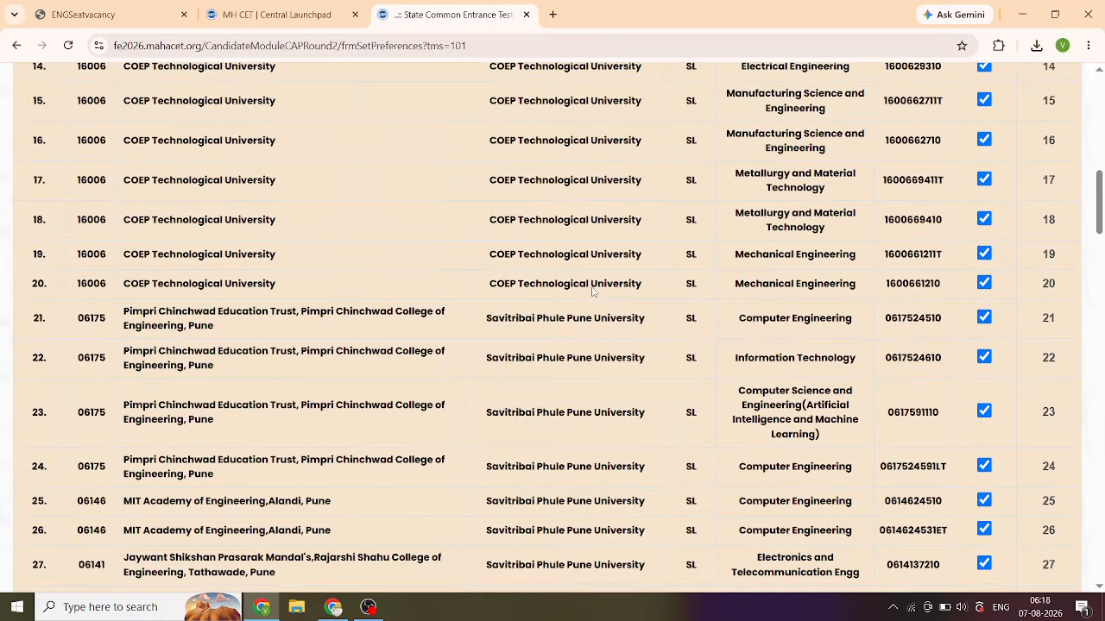
{"action": "scroll", "coordinate": [594, 292], "scroll_direction": "down", "scroll_amount": 20}
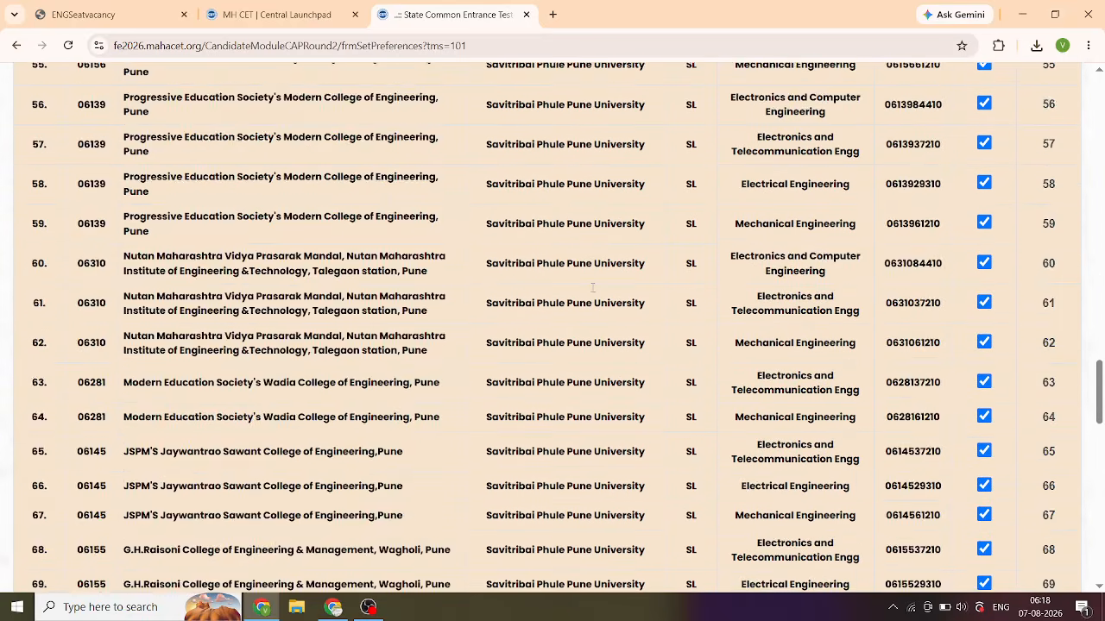
{"action": "scroll", "coordinate": [594, 290], "scroll_direction": "down", "scroll_amount": 10}
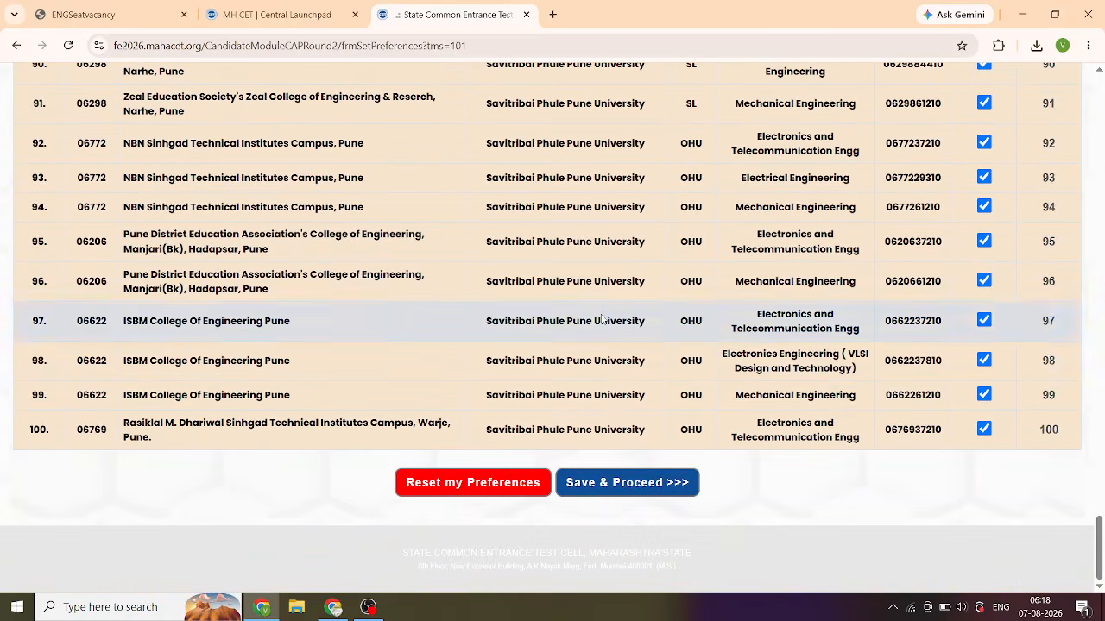
{"action": "left_click", "coordinate": [618, 480]}
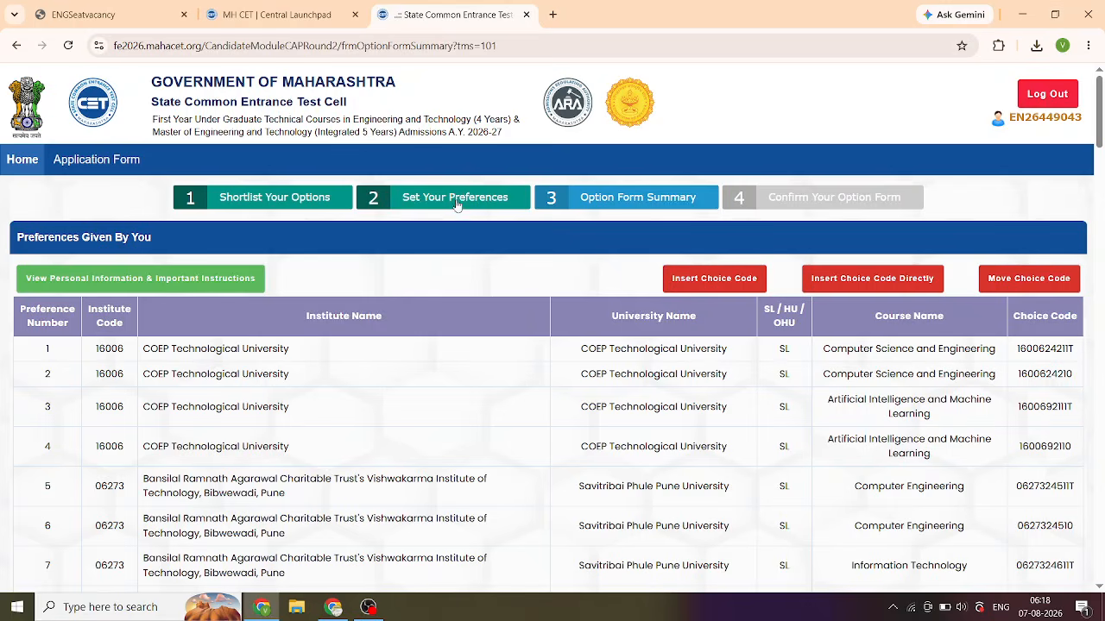
- Examine the full list of given preferences in the option form summary, especially the last entries
{"action": "scroll", "coordinate": [388, 362], "scroll_direction": "down", "scroll_amount": 15}
{"action": "scroll", "coordinate": [388, 359], "scroll_direction": "down", "scroll_amount": 15}
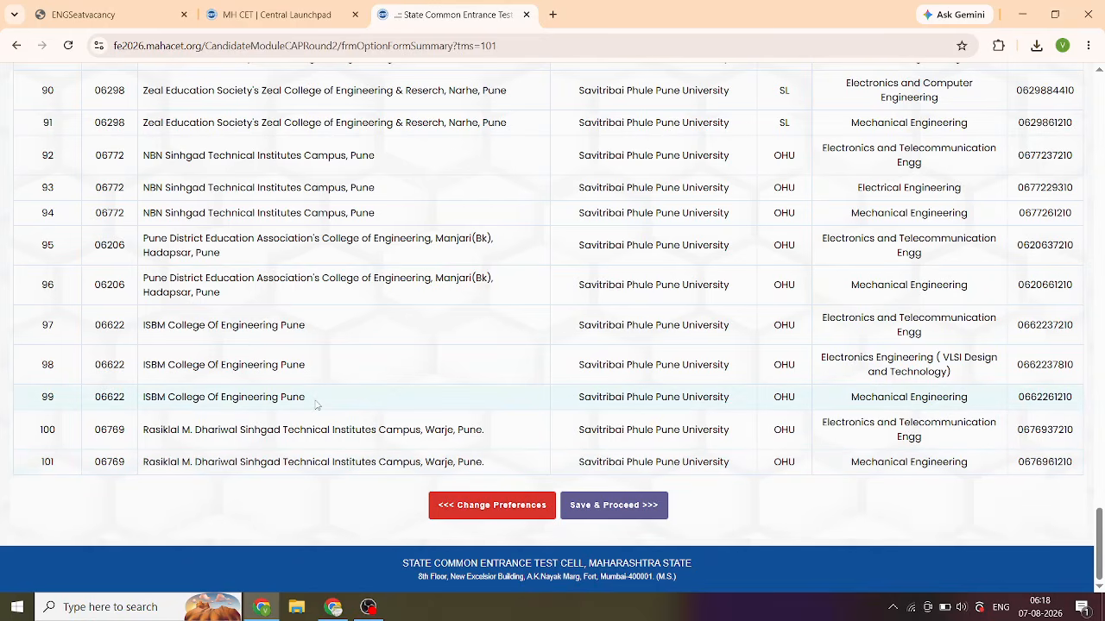
{"action": "scroll", "coordinate": [316, 404], "scroll_direction": "up", "scroll_amount": 1}
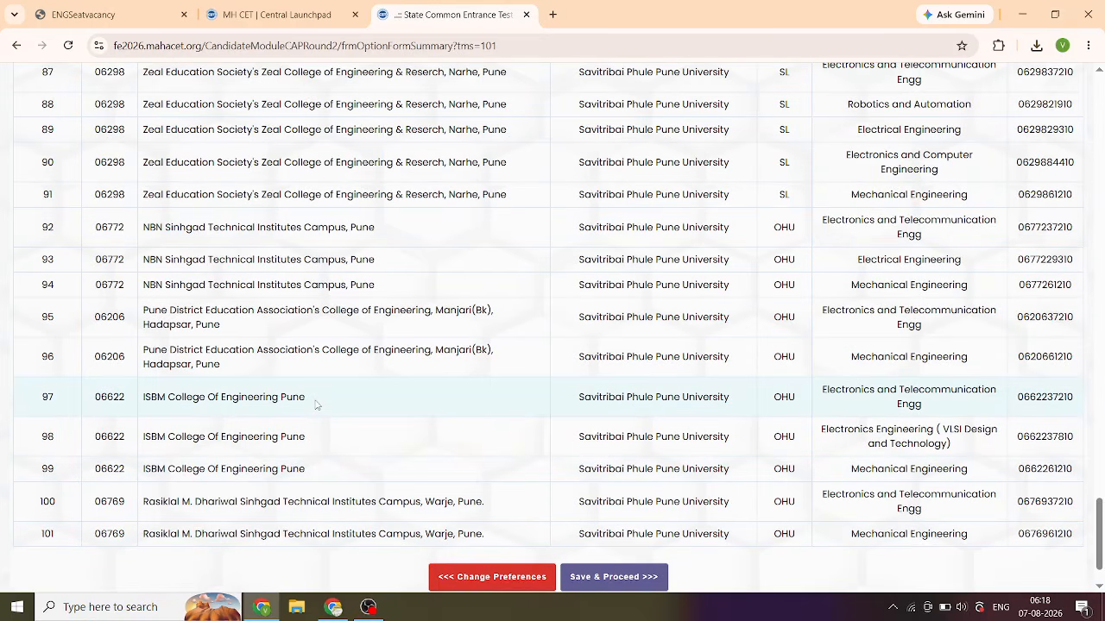
{"action": "scroll", "coordinate": [538, 415], "scroll_direction": "up", "scroll_amount": 4}
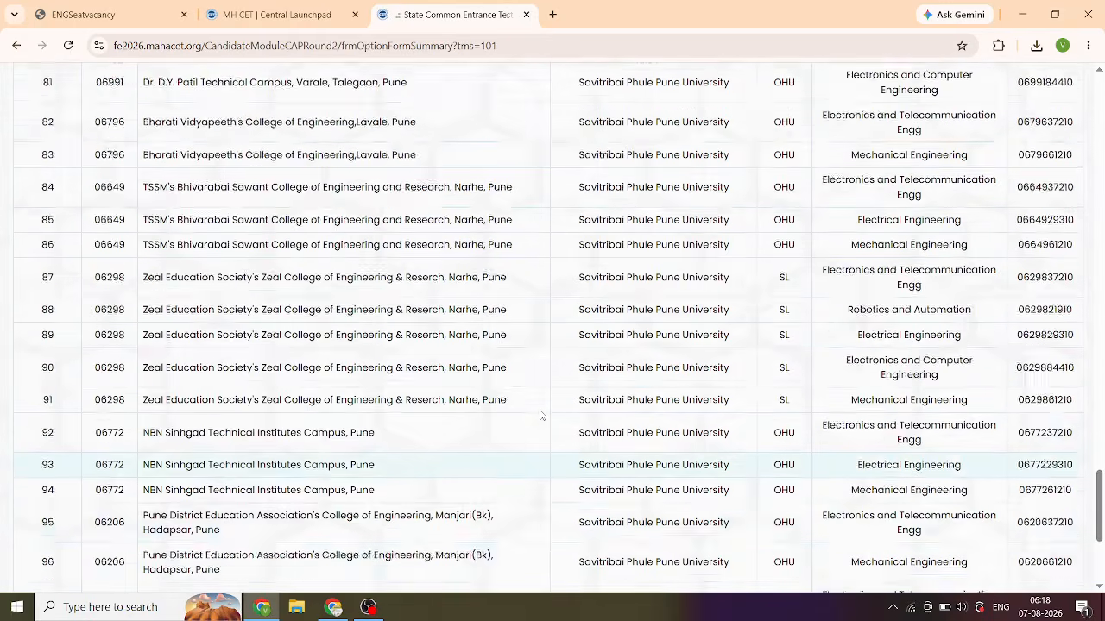
{"action": "scroll", "coordinate": [540, 415], "scroll_direction": "up", "scroll_amount": 1}
{"action": "scroll", "coordinate": [540, 415], "scroll_direction": "up", "scroll_amount": 20}
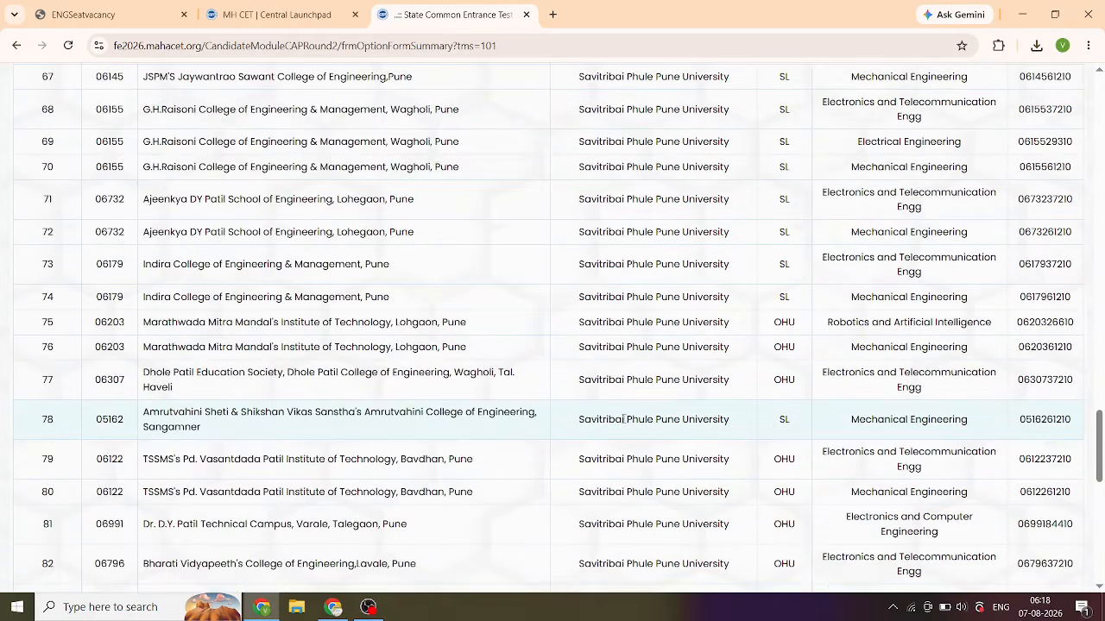
{"action": "scroll", "coordinate": [624, 423], "scroll_direction": "down", "scroll_amount": 20}
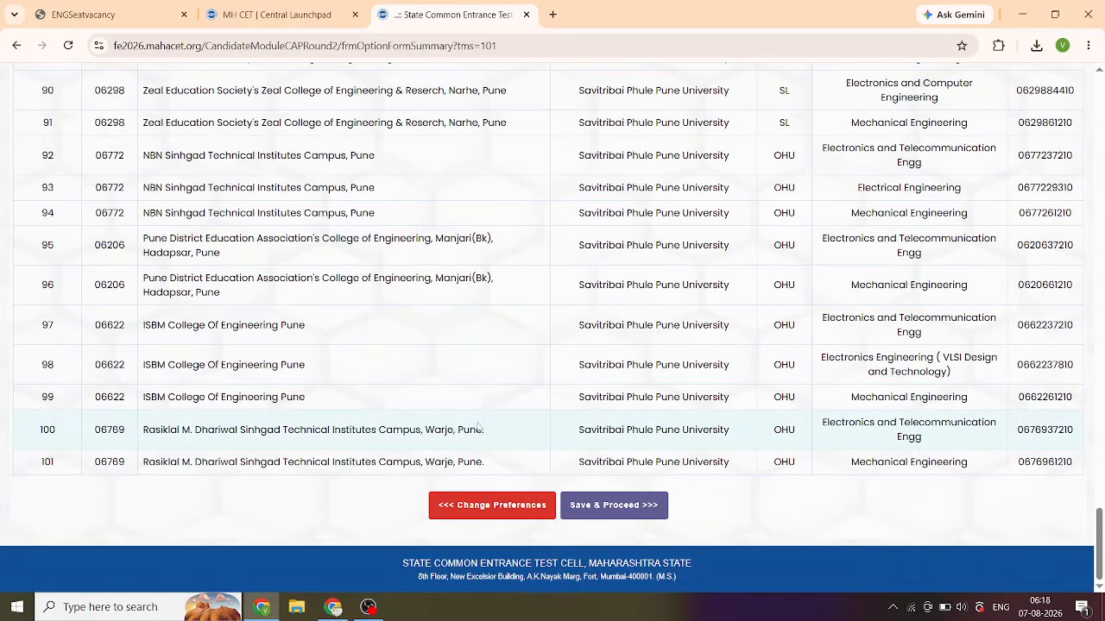
{"action": "left_click_drag", "start_coordinate": [1098, 539], "coordinate": [1102, 113]}
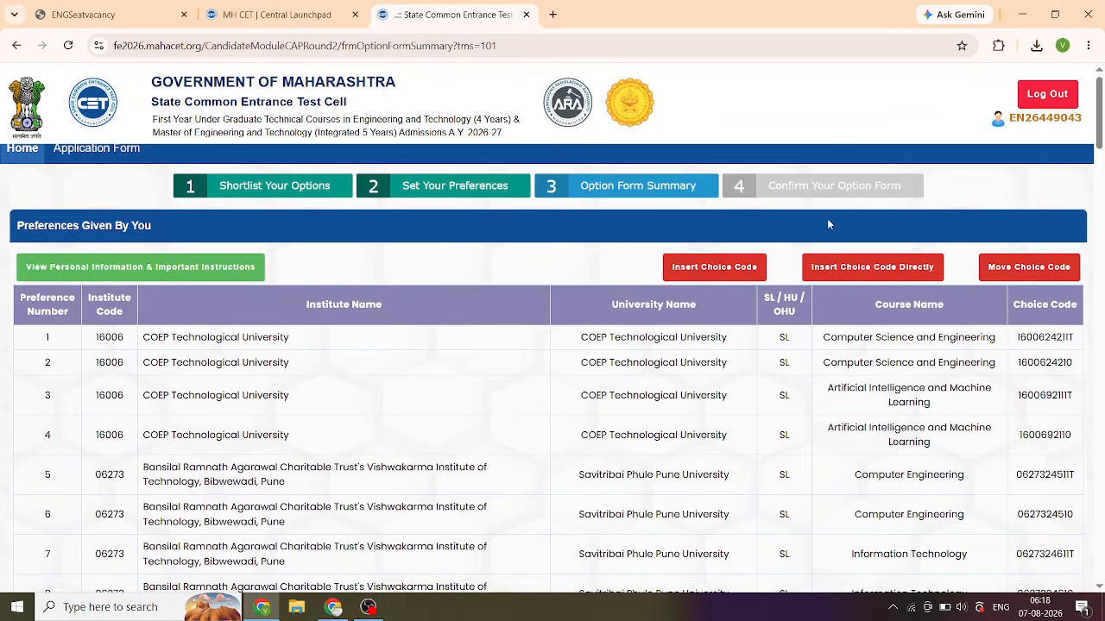
- Start inserting a choice code and select Savitribai Phule Pune University as its university
{"action": "left_click", "coordinate": [732, 269]}
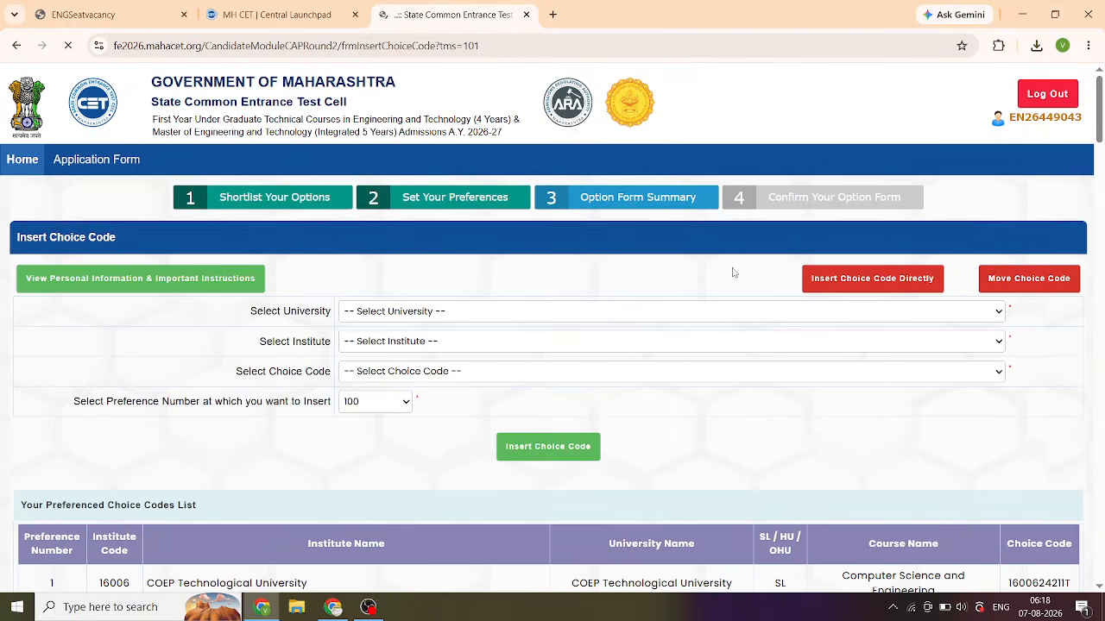
{"action": "left_click", "coordinate": [408, 311]}
{"action": "scroll", "coordinate": [406, 103], "scroll_direction": "down", "scroll_amount": 1}
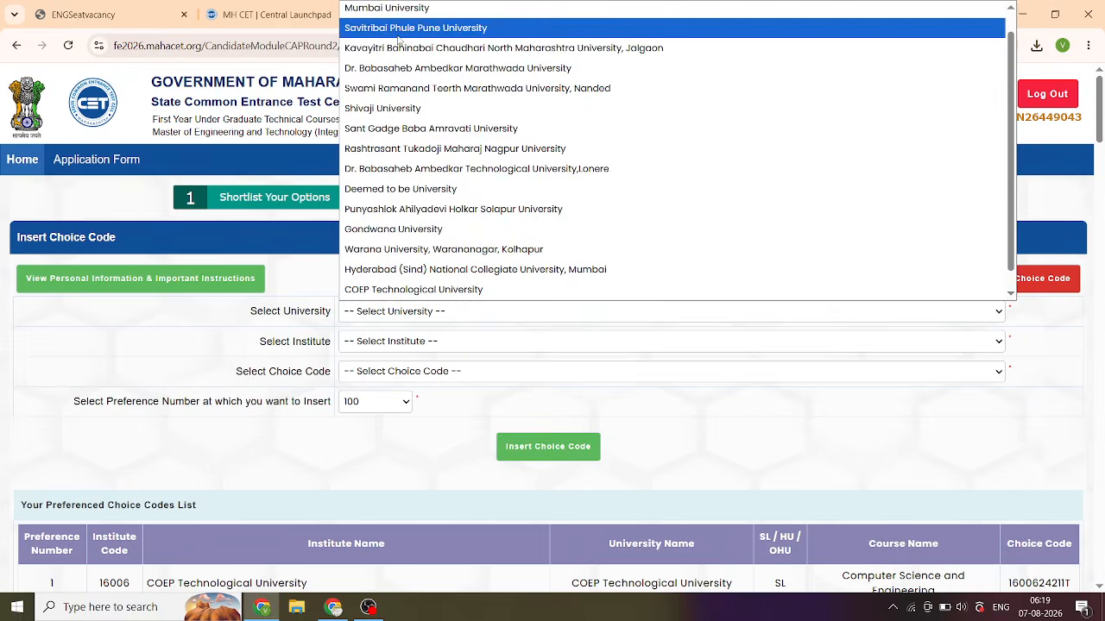
{"action": "left_click", "coordinate": [398, 36]}
- Look through the institutes offered under Savitribai Phule Pune University for the choice code insertion
{"action": "left_click", "coordinate": [394, 343]}
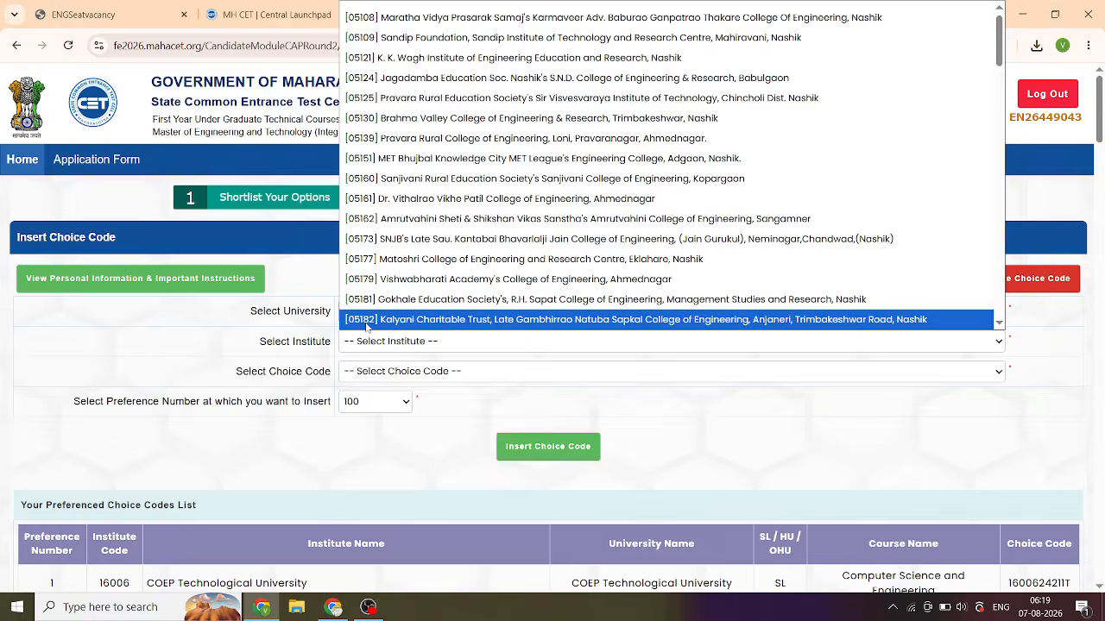
{"action": "scroll", "coordinate": [443, 257], "scroll_direction": "down", "scroll_amount": 10}
{"action": "scroll", "coordinate": [443, 257], "scroll_direction": "down", "scroll_amount": 8}
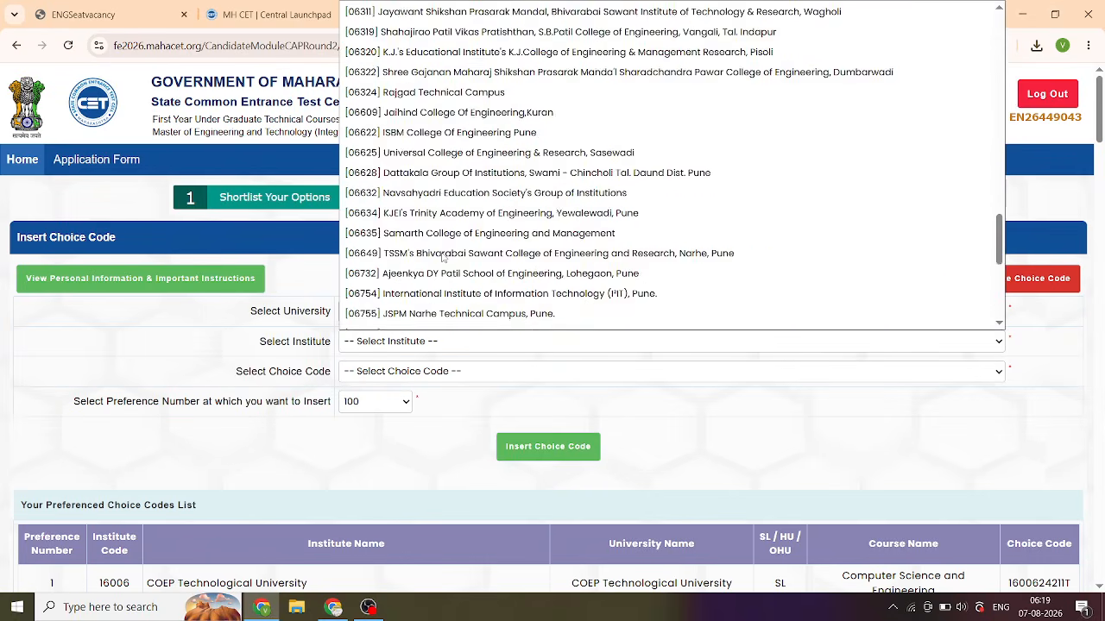
{"action": "scroll", "coordinate": [443, 257], "scroll_direction": "down", "scroll_amount": 1}
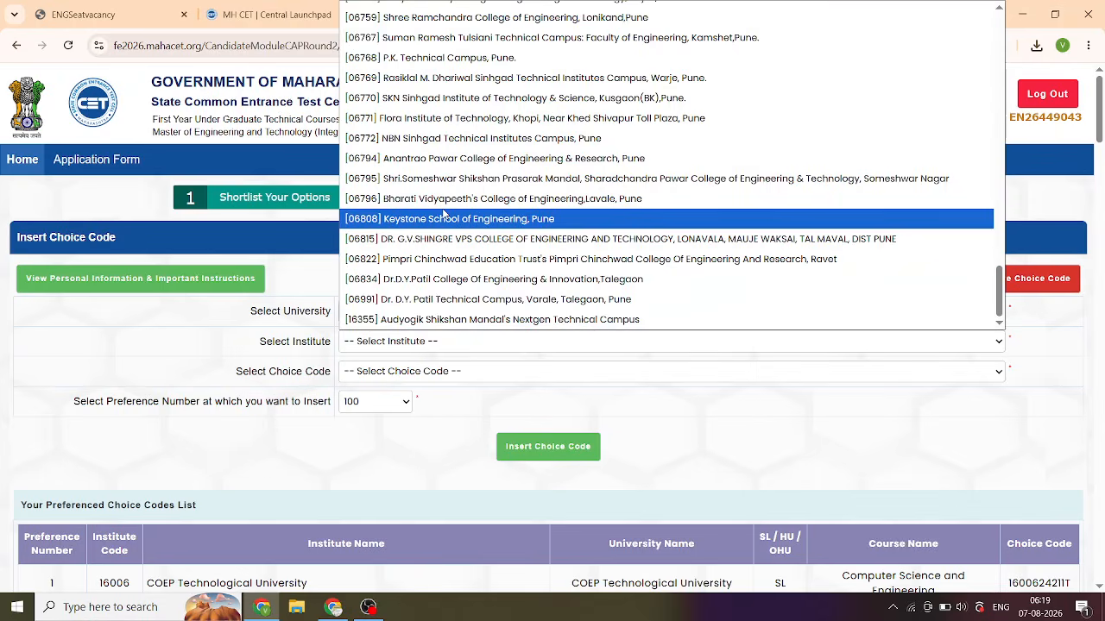
{"action": "scroll", "coordinate": [442, 213], "scroll_direction": "up", "scroll_amount": 3}
{"action": "scroll", "coordinate": [443, 213], "scroll_direction": "up", "scroll_amount": 3}
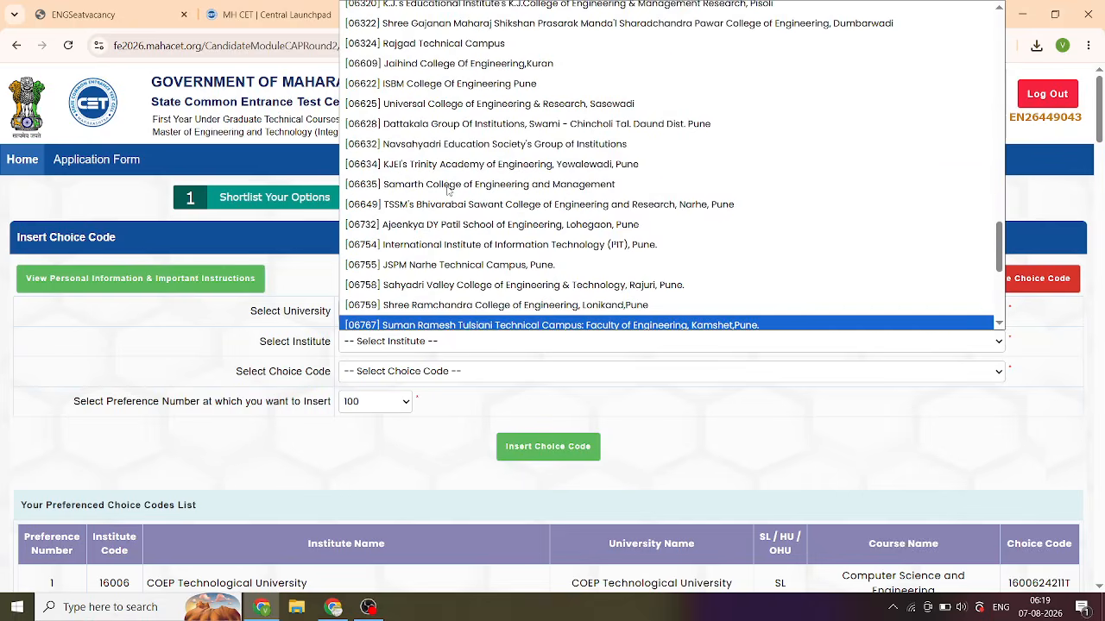
{"action": "scroll", "coordinate": [438, 223], "scroll_direction": "up", "scroll_amount": 6}
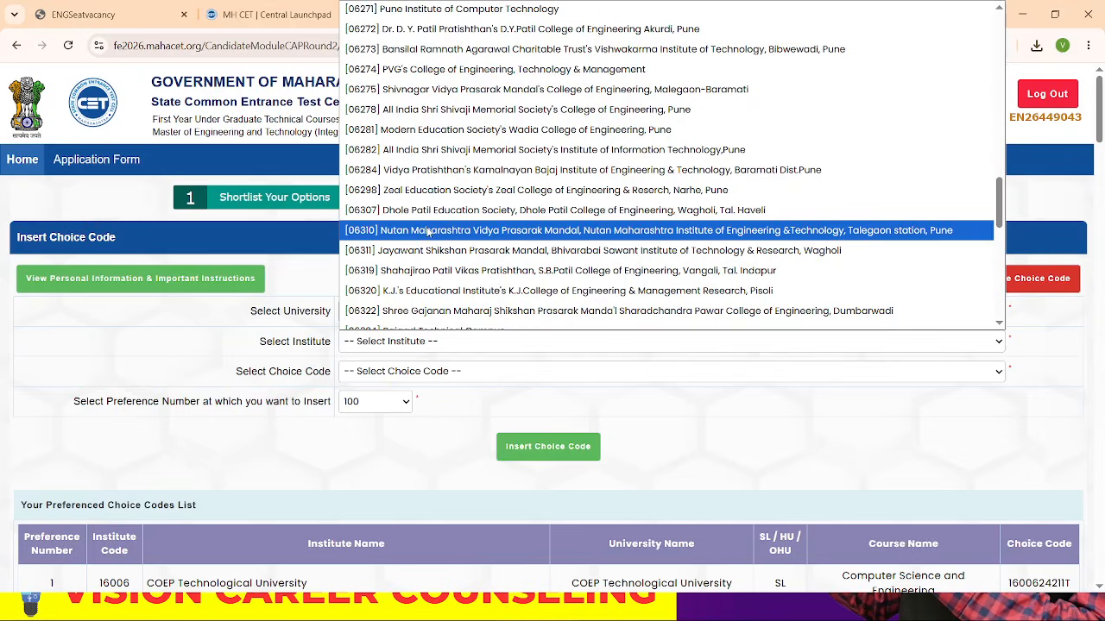
{"action": "scroll", "coordinate": [431, 226], "scroll_direction": "down", "scroll_amount": 1}
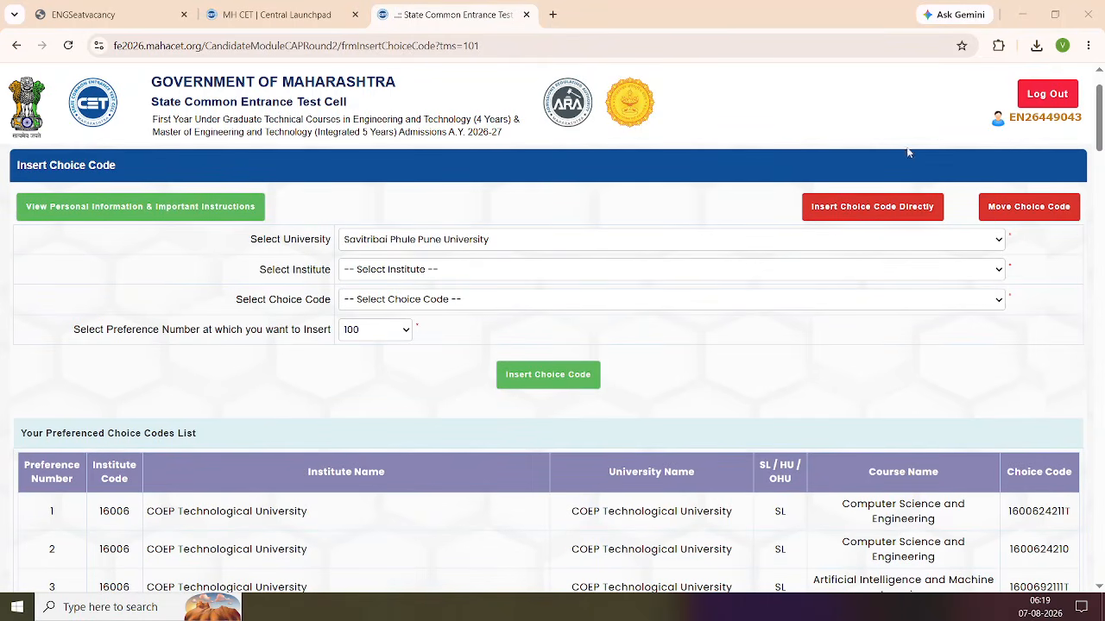
{"action": "key", "text": "alt+Tab"}
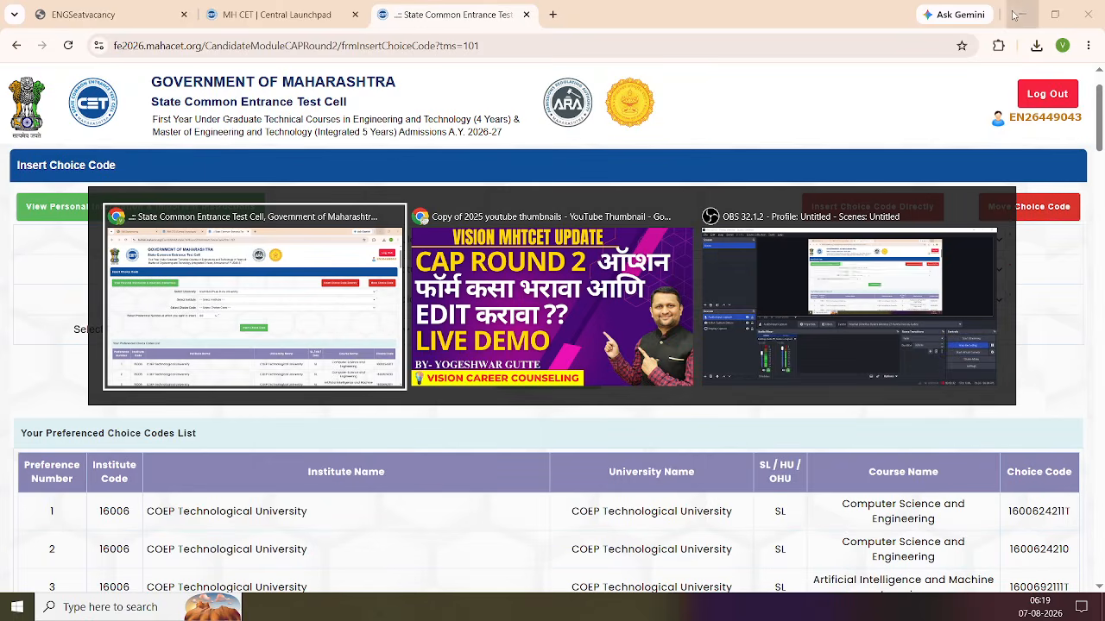
{"action": "key", "text": "alt+Tab"}
{"action": "key", "text": "alt+Tab"}
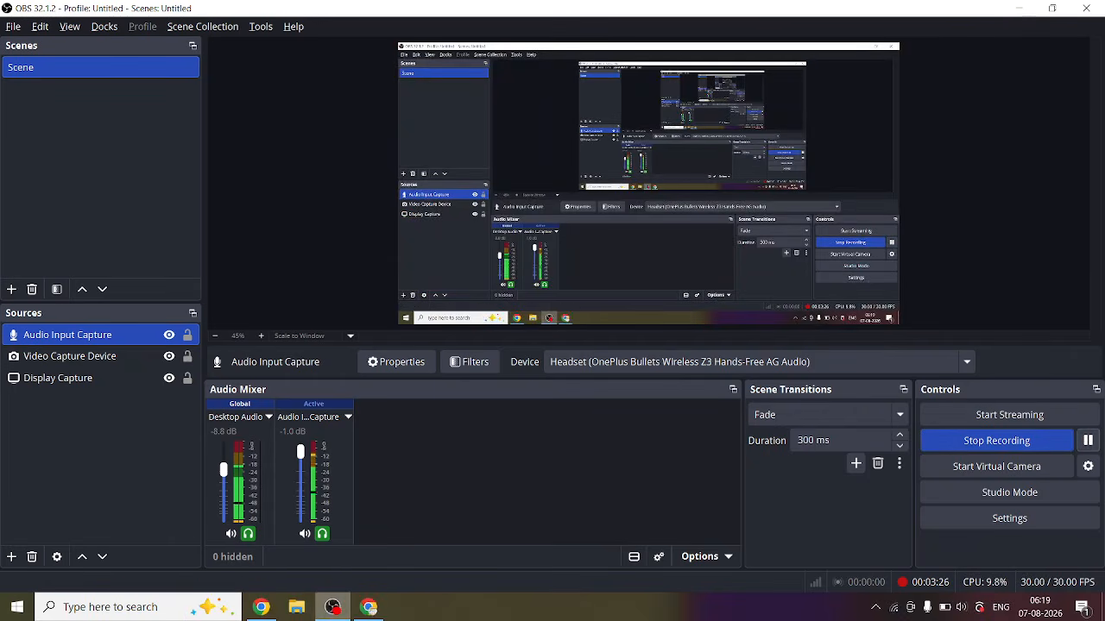
{"action": "left_click", "coordinate": [267, 611]}
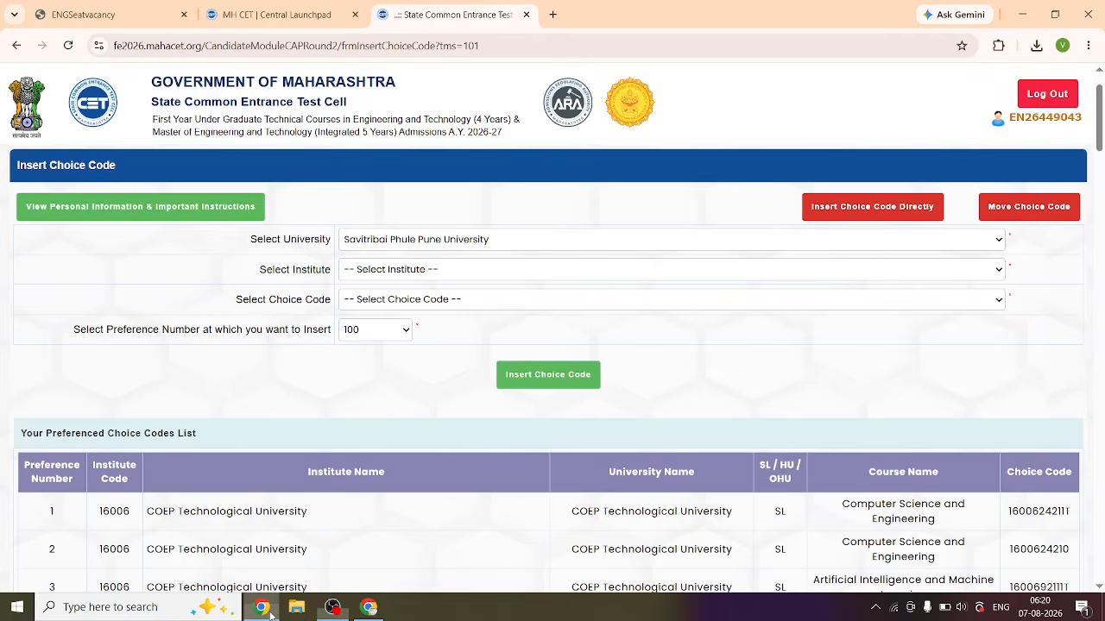
{"action": "left_click", "coordinate": [455, 269]}
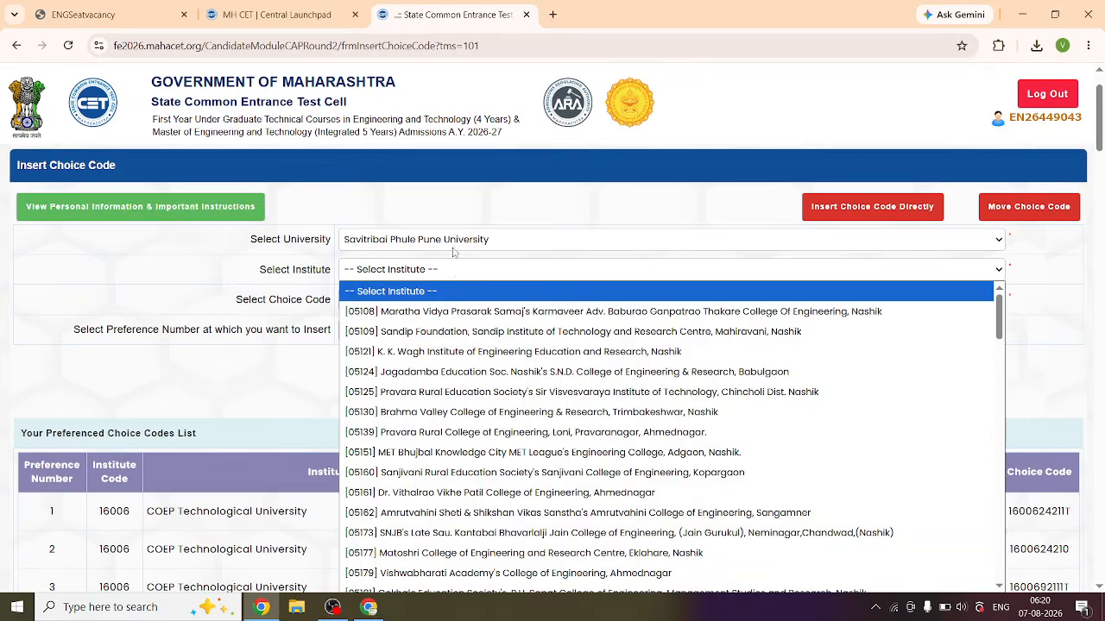
{"action": "scroll", "coordinate": [454, 251], "scroll_direction": "down", "scroll_amount": 1}
{"action": "left_click", "coordinate": [462, 197]}
{"action": "scroll", "coordinate": [434, 354], "scroll_direction": "down", "scroll_amount": 2}
{"action": "scroll", "coordinate": [434, 354], "scroll_direction": "down", "scroll_amount": 15}
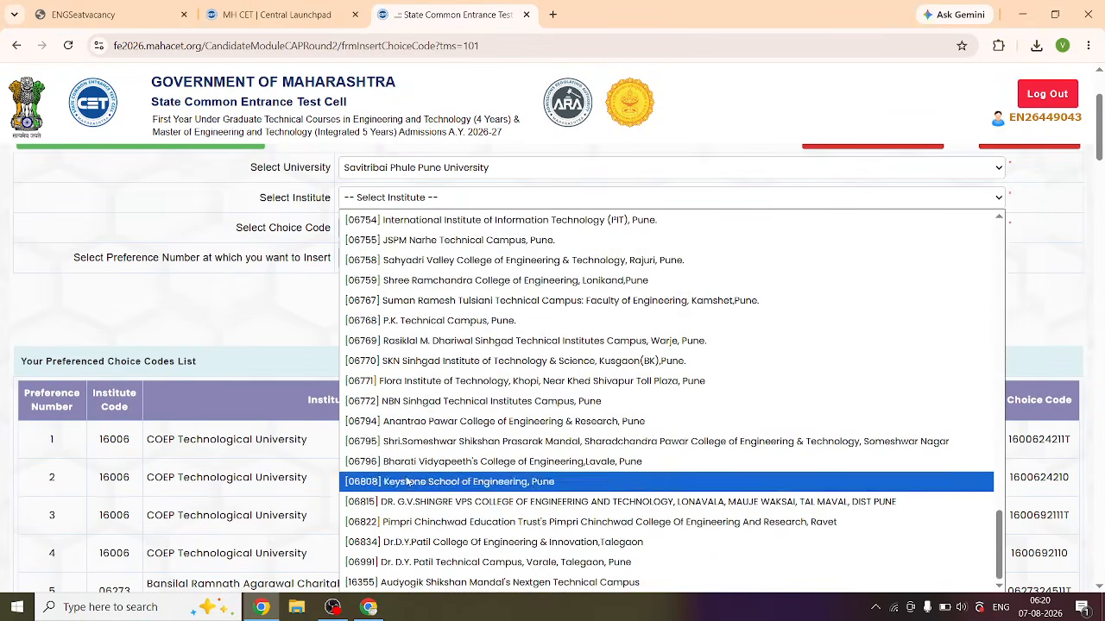
{"action": "scroll", "coordinate": [410, 483], "scroll_direction": "up", "scroll_amount": 3}
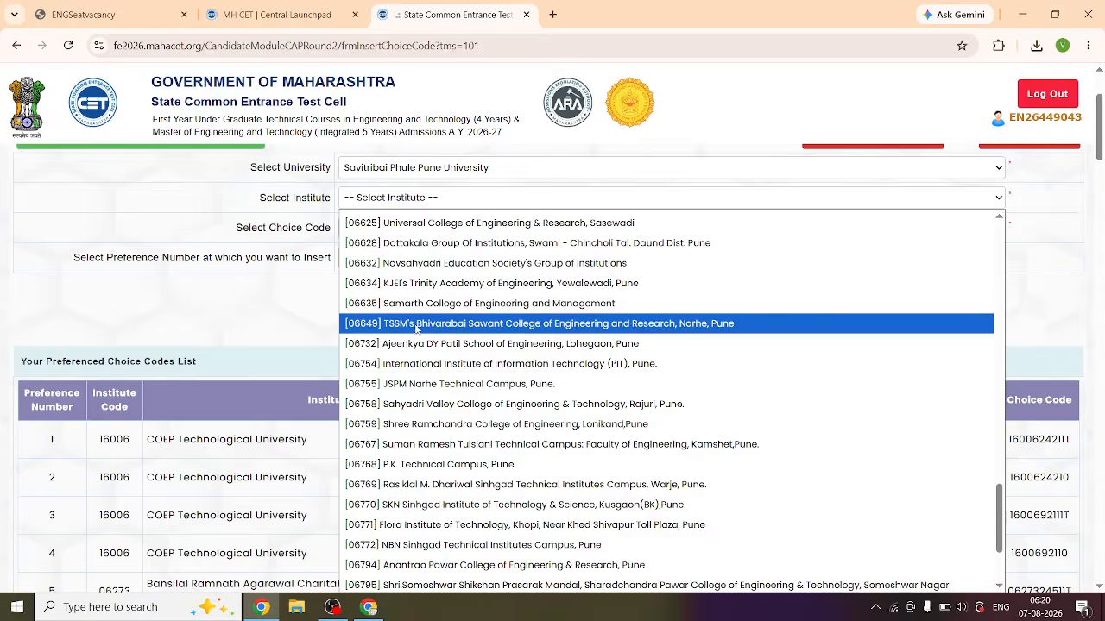
{"action": "left_click", "coordinate": [422, 264]}
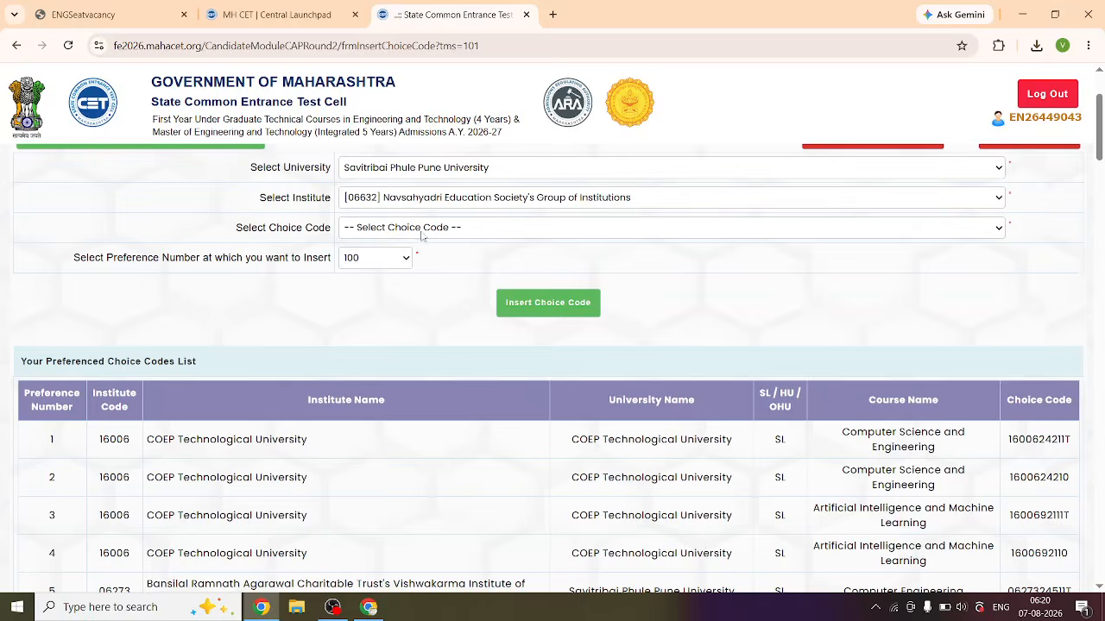
{"action": "left_click", "coordinate": [421, 231]}
{"action": "left_click", "coordinate": [423, 305]}
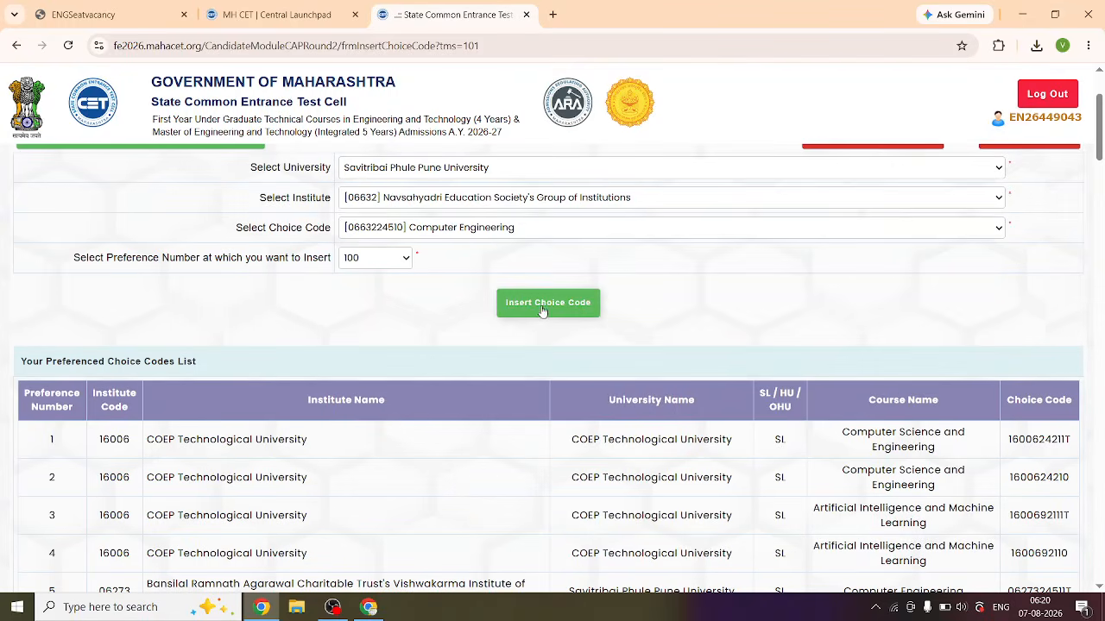
{"action": "left_click", "coordinate": [542, 306]}
{"action": "left_click", "coordinate": [462, 268]}
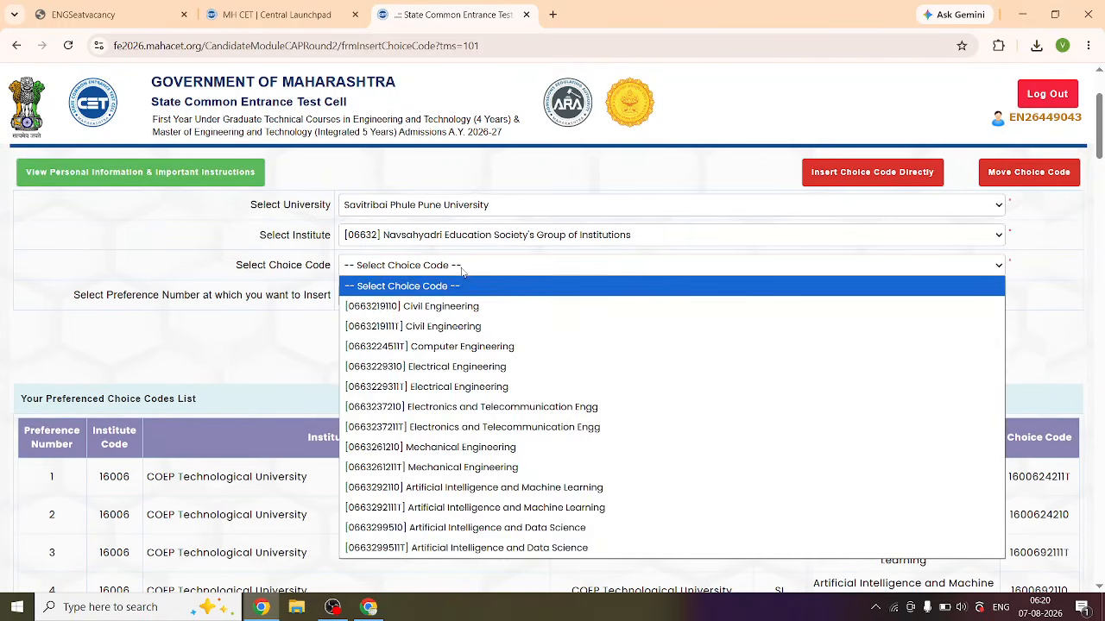
{"action": "left_click", "coordinate": [452, 528]}
{"action": "left_click", "coordinate": [525, 342]}
{"action": "left_click", "coordinate": [457, 267]}
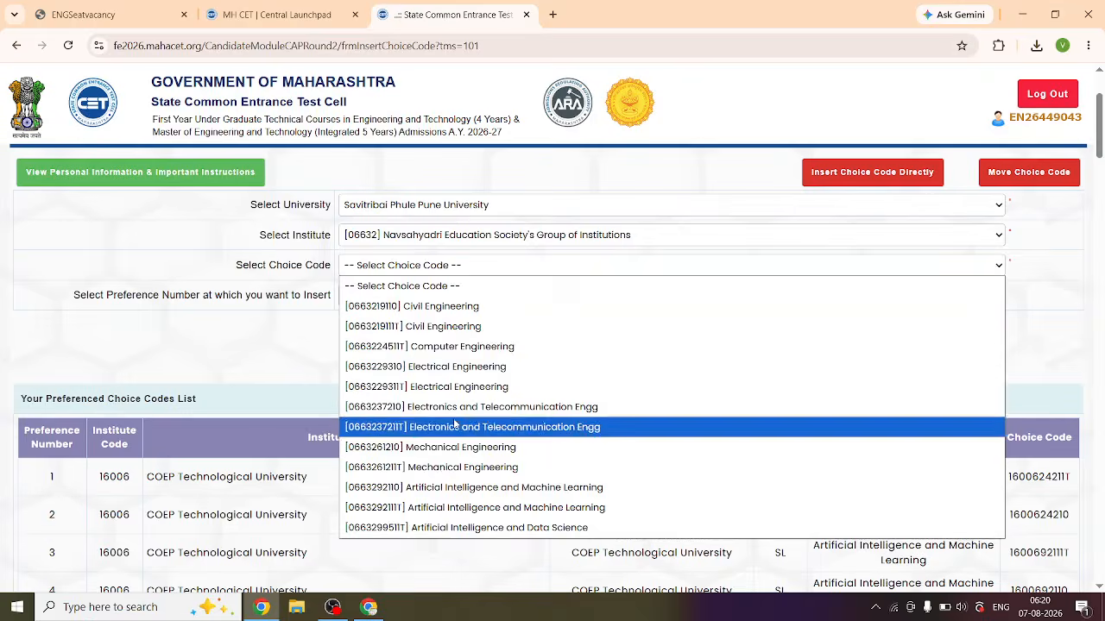
{"action": "left_click", "coordinate": [454, 488]}
{"action": "left_click", "coordinate": [531, 343]}
{"action": "left_click", "coordinate": [479, 269]}
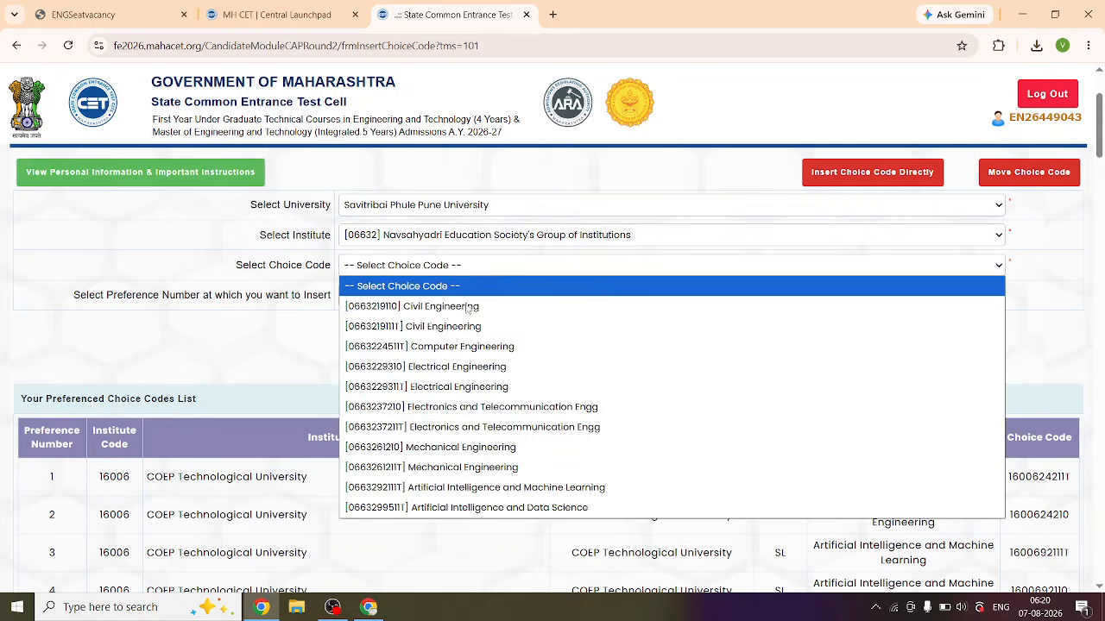
{"action": "left_click", "coordinate": [466, 407]}
{"action": "left_click", "coordinate": [543, 345]}
{"action": "left_click", "coordinate": [480, 269]}
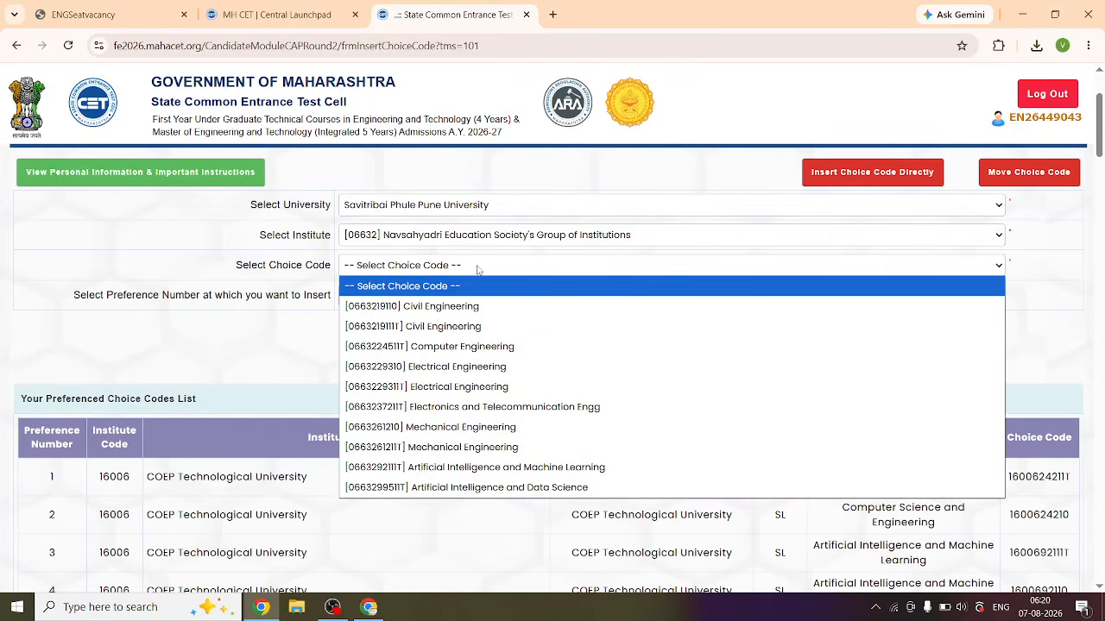
{"action": "left_click", "coordinate": [466, 366]}
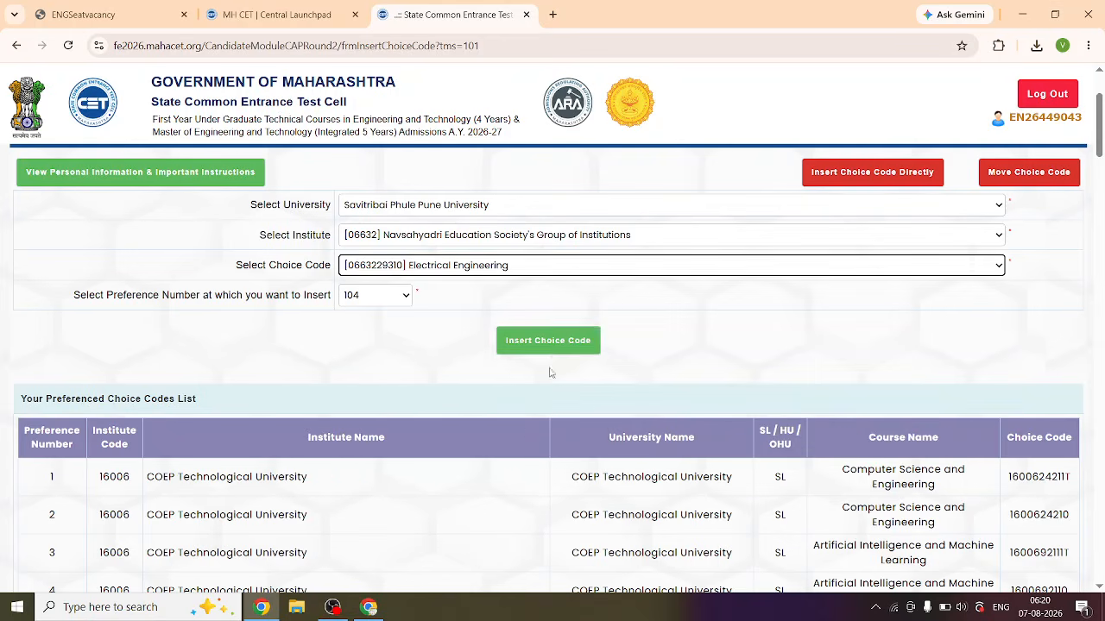
{"action": "left_click", "coordinate": [550, 339]}
{"action": "left_click", "coordinate": [475, 266]}
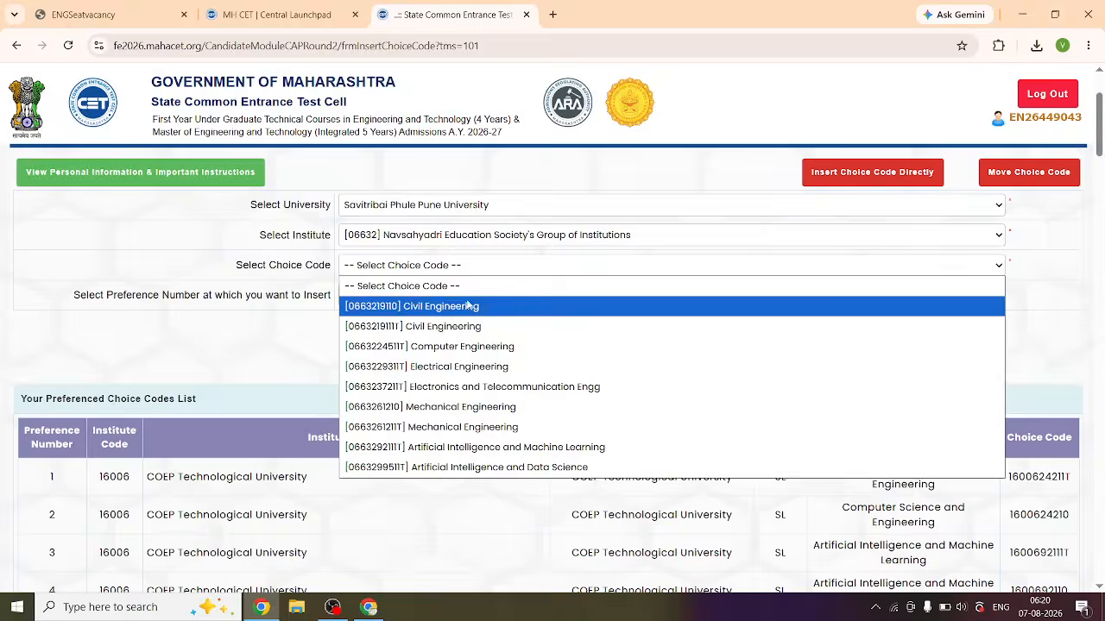
{"action": "left_click", "coordinate": [473, 406]}
{"action": "left_click", "coordinate": [512, 343]}
- Examine the end of the preferred choice codes list, including the inserted Navsahyadri entries and the NBN Sinhgad Technical Institutes Campus rows
{"action": "scroll", "coordinate": [512, 343], "scroll_direction": "down", "scroll_amount": 20}
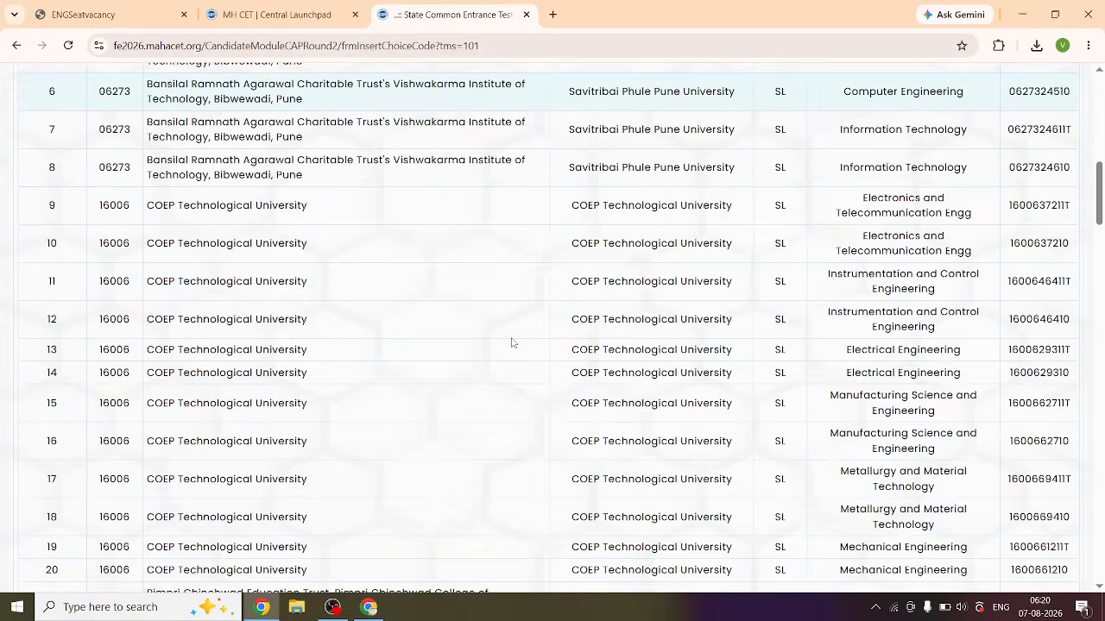
{"action": "scroll", "coordinate": [511, 343], "scroll_direction": "down", "scroll_amount": 10}
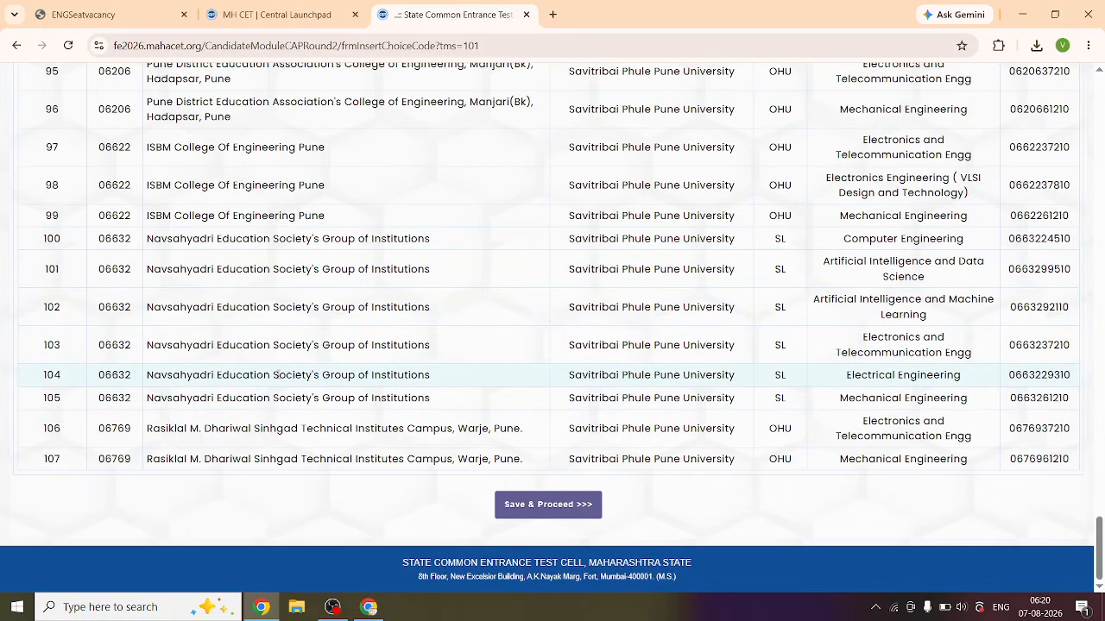
{"action": "scroll", "coordinate": [553, 345], "scroll_direction": "up", "scroll_amount": 2}
{"action": "double_click", "coordinate": [124, 130]}
{"action": "left_click", "coordinate": [115, 128]}
{"action": "left_click_drag", "start_coordinate": [34, 131], "coordinate": [1077, 190]}
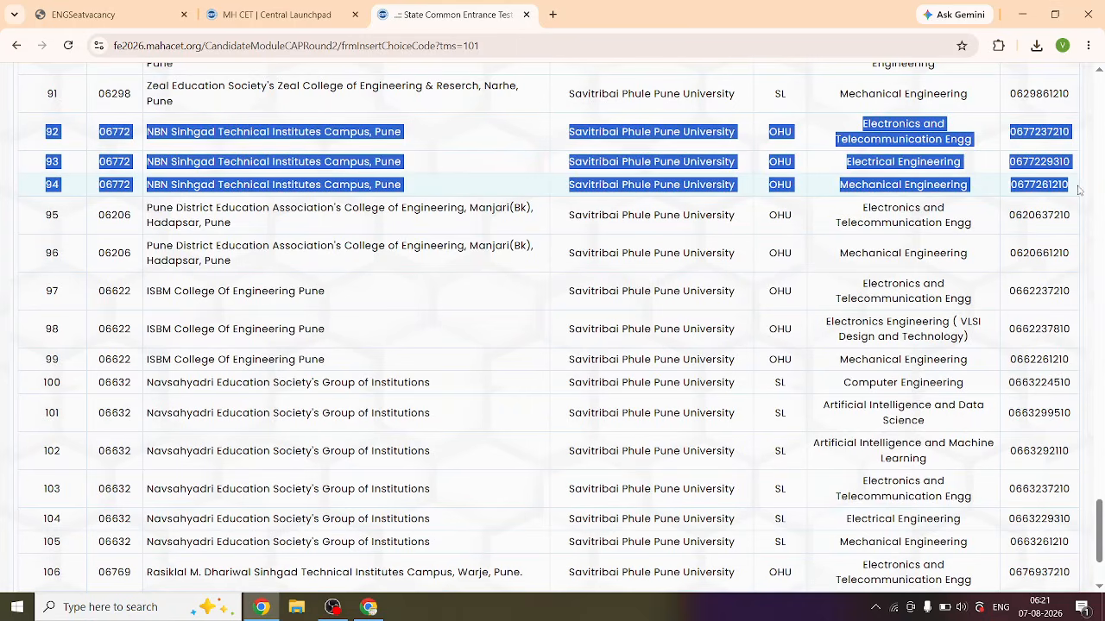
{"action": "left_click_drag", "start_coordinate": [1099, 526], "coordinate": [1100, 82]}
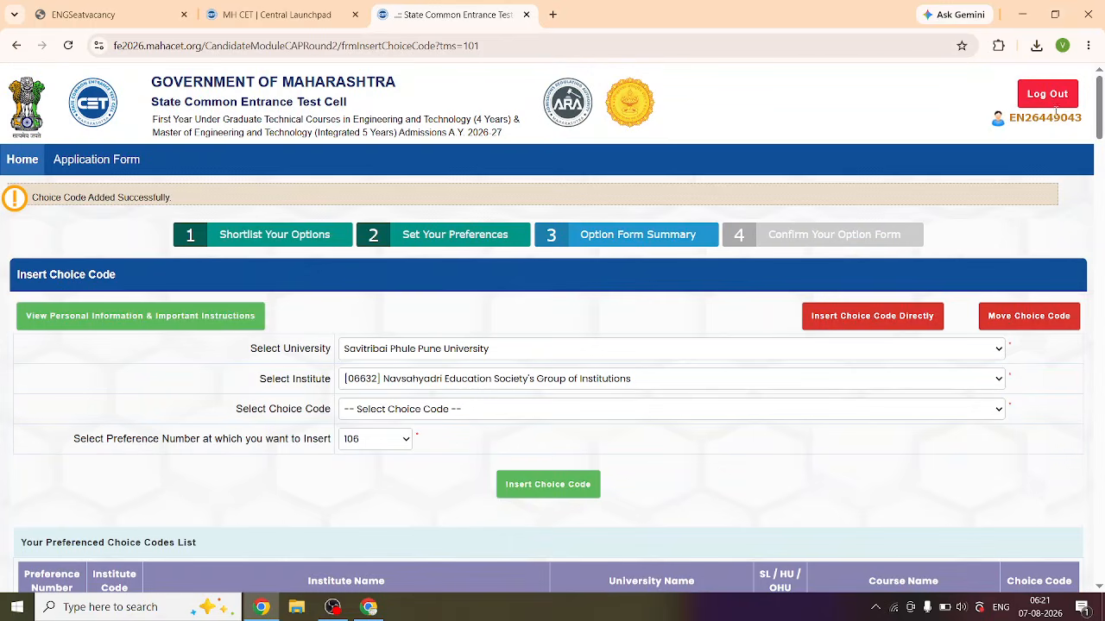
{"action": "left_click", "coordinate": [333, 607]}
{"action": "left_click", "coordinate": [333, 607]}
{"action": "left_click", "coordinate": [333, 607]}
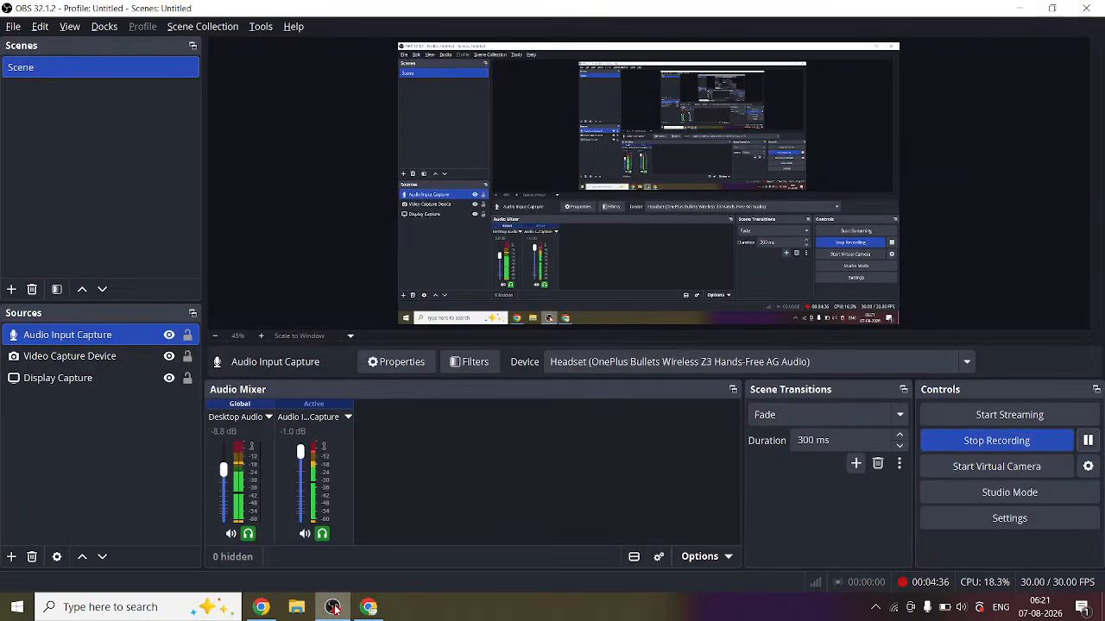
{"action": "left_click", "coordinate": [333, 608]}
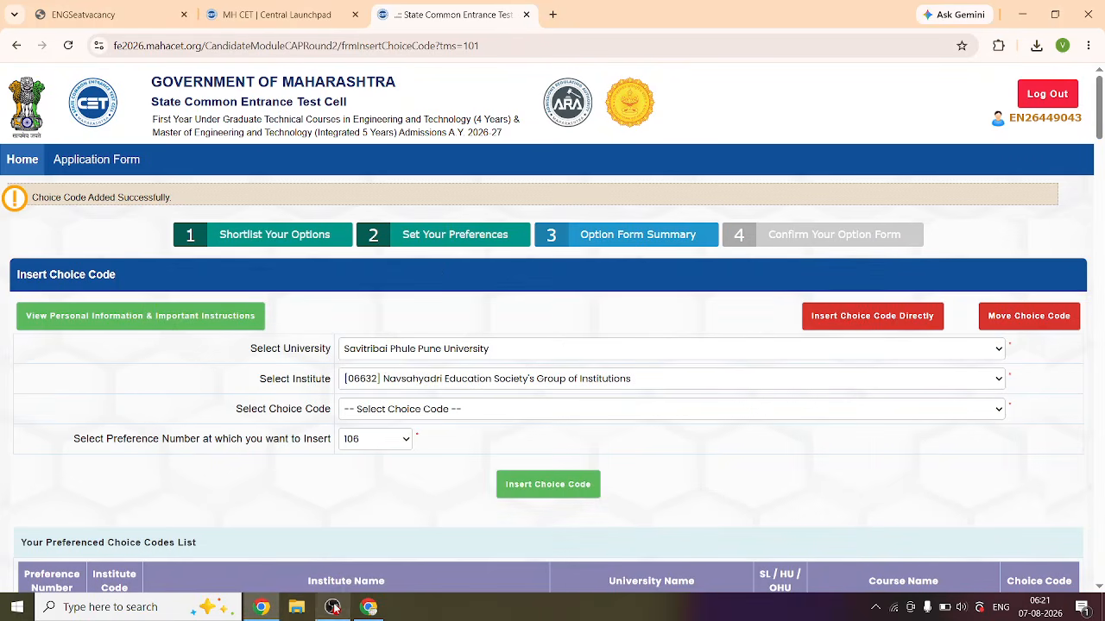
{"action": "left_click", "coordinate": [449, 238]}
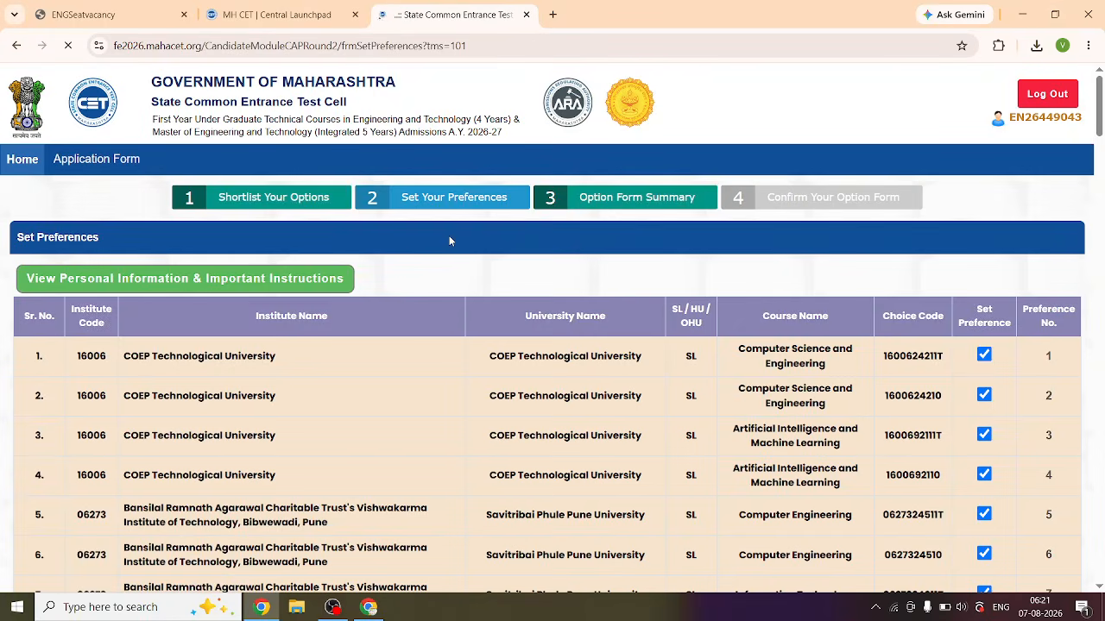
{"action": "scroll", "coordinate": [567, 290], "scroll_direction": "down", "scroll_amount": 5}
{"action": "left_click_drag", "start_coordinate": [1101, 153], "coordinate": [1099, 560]}
{"action": "scroll", "coordinate": [1025, 419], "scroll_direction": "up", "scroll_amount": 3}
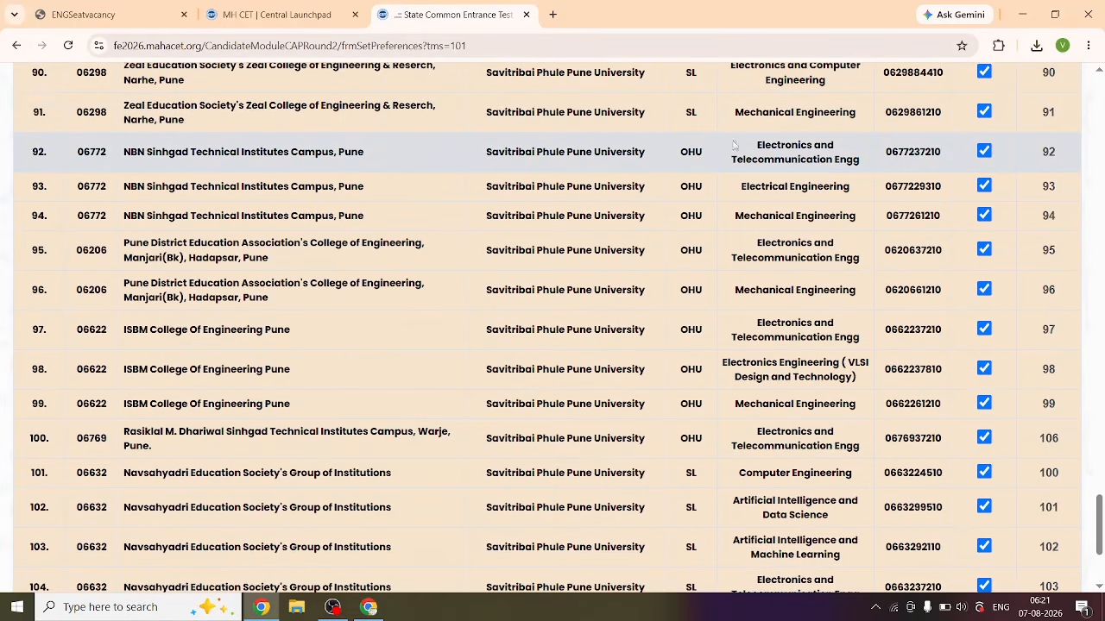
{"action": "left_click", "coordinate": [984, 152]}
{"action": "left_click", "coordinate": [984, 186]}
{"action": "left_click", "coordinate": [984, 216]}
- Check the renumbered preferences around the deselected options and save the preferences
{"action": "scroll", "coordinate": [982, 218], "scroll_direction": "up", "scroll_amount": 3}
{"action": "scroll", "coordinate": [979, 221], "scroll_direction": "up", "scroll_amount": 5}
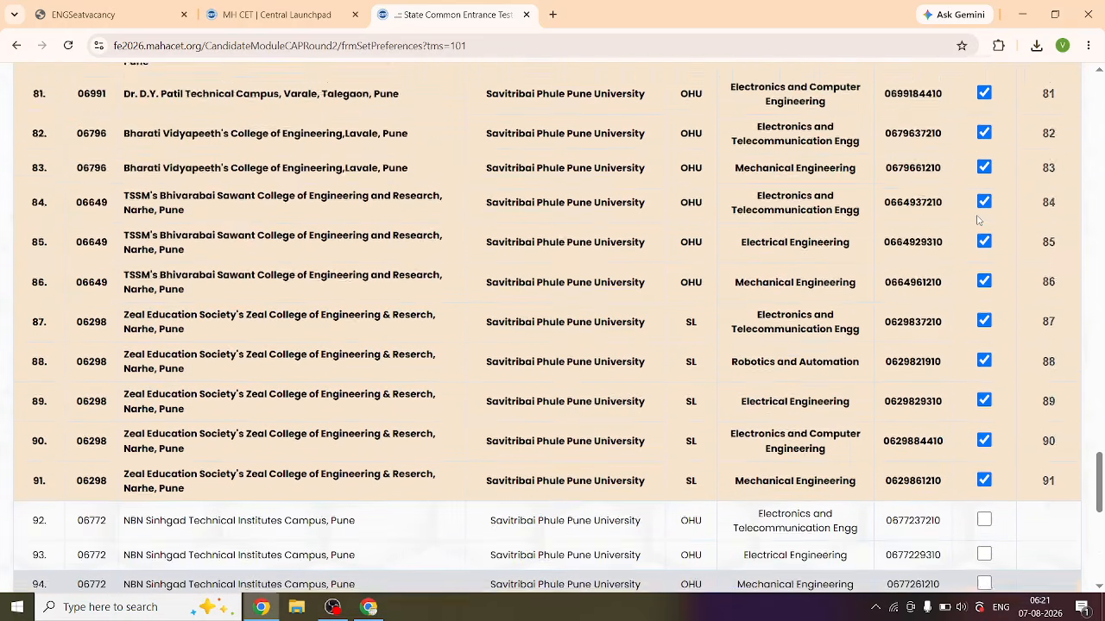
{"action": "scroll", "coordinate": [980, 221], "scroll_direction": "up", "scroll_amount": 3}
{"action": "scroll", "coordinate": [949, 216], "scroll_direction": "down", "scroll_amount": 8}
{"action": "scroll", "coordinate": [922, 208], "scroll_direction": "down", "scroll_amount": 4}
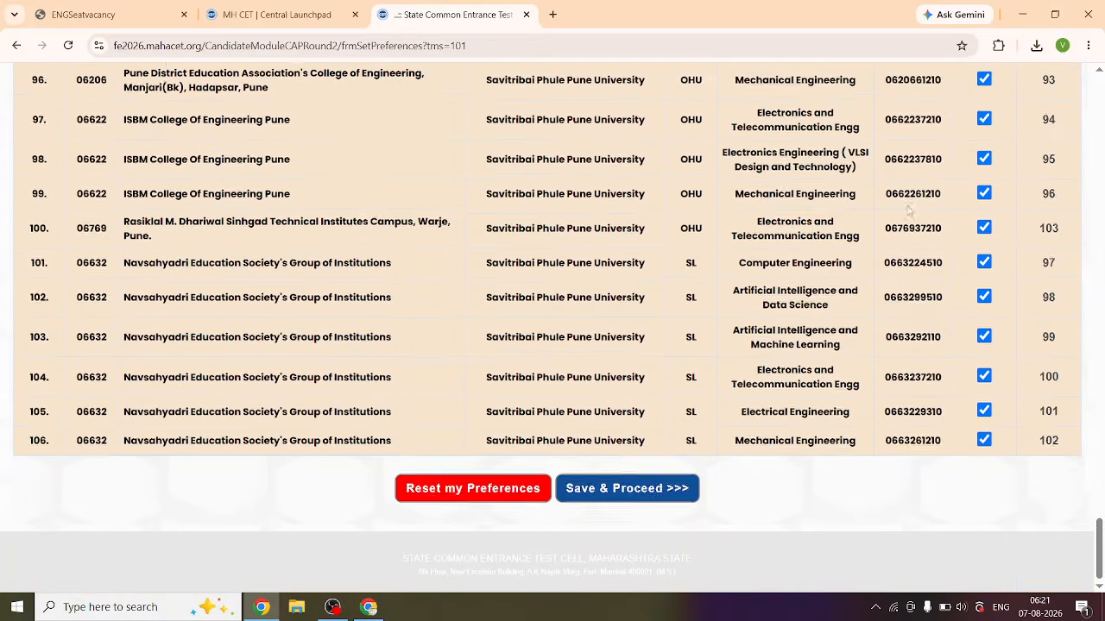
{"action": "left_click", "coordinate": [636, 484]}
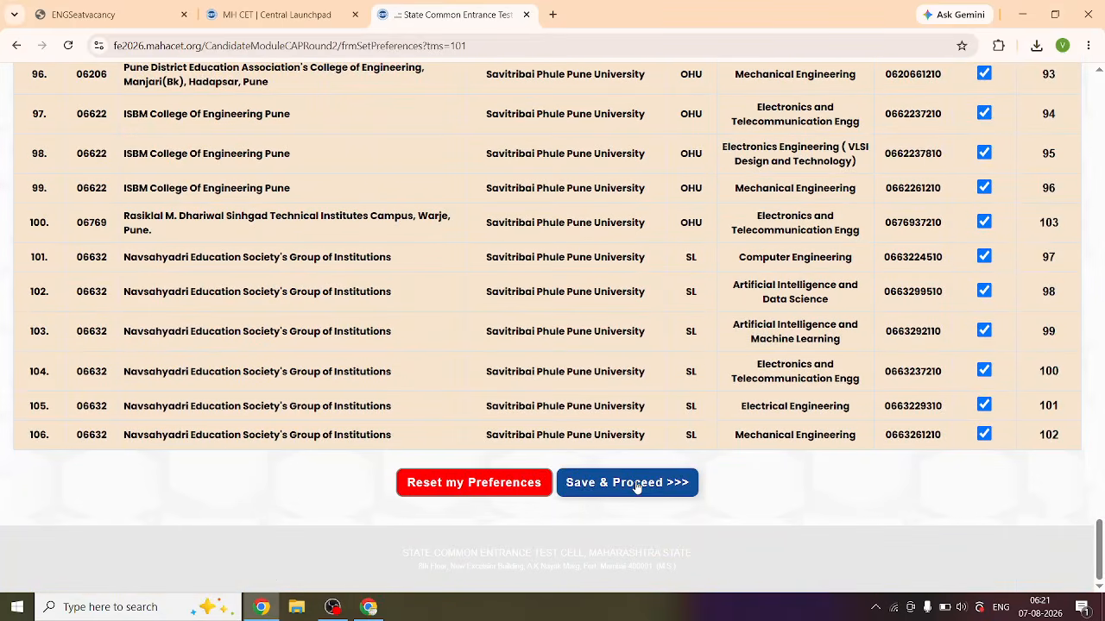
- Examine the updated option form summary, especially the order of the last institutes in the preference list
{"action": "scroll", "coordinate": [634, 467], "scroll_direction": "down", "scroll_amount": 15}
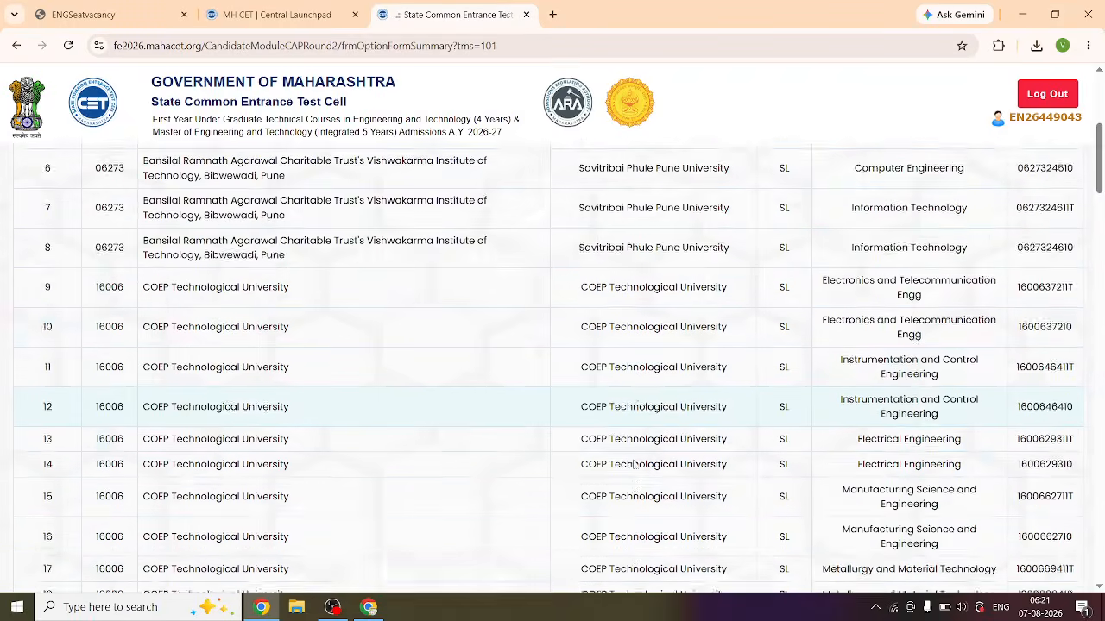
{"action": "scroll", "coordinate": [635, 463], "scroll_direction": "down", "scroll_amount": 15}
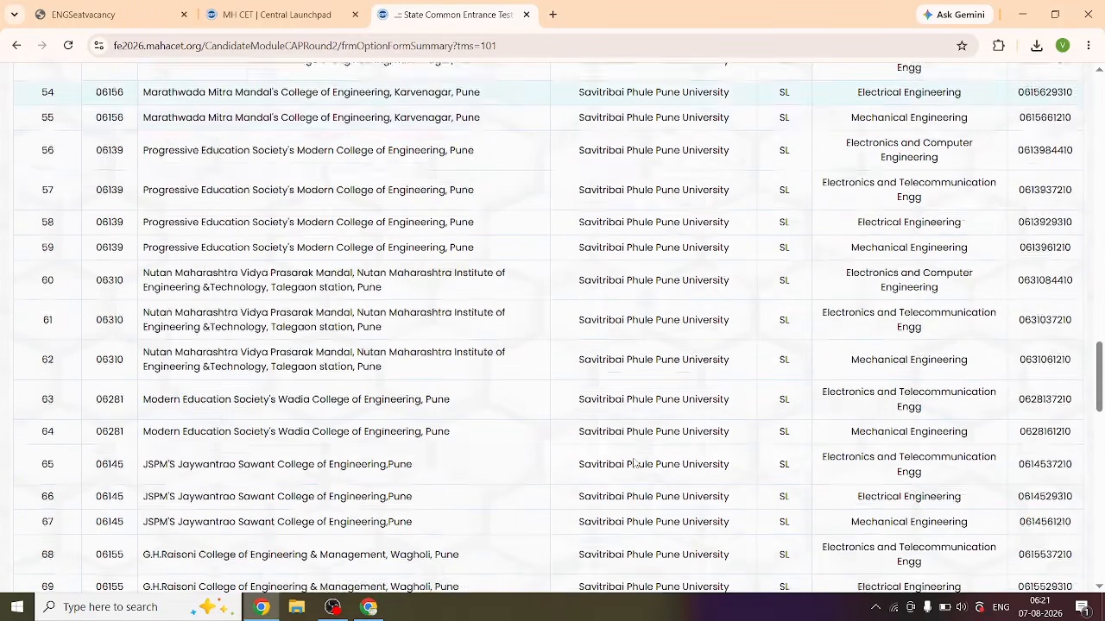
{"action": "scroll", "coordinate": [633, 457], "scroll_direction": "down", "scroll_amount": 1}
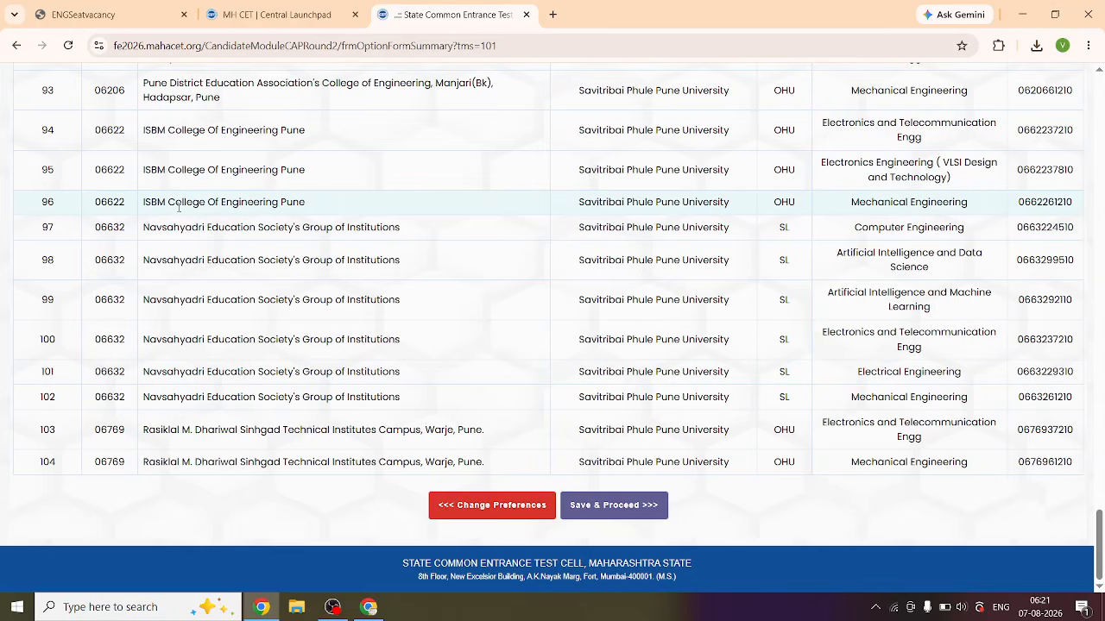
{"action": "scroll", "coordinate": [177, 216], "scroll_direction": "up", "scroll_amount": 5}
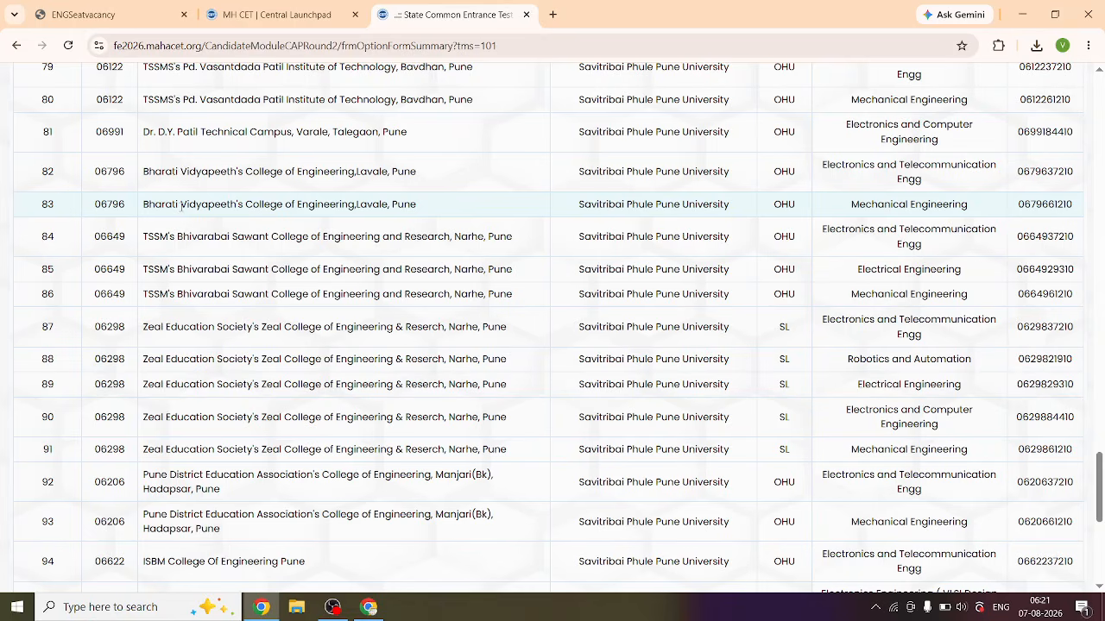
{"action": "scroll", "coordinate": [352, 329], "scroll_direction": "down", "scroll_amount": 3}
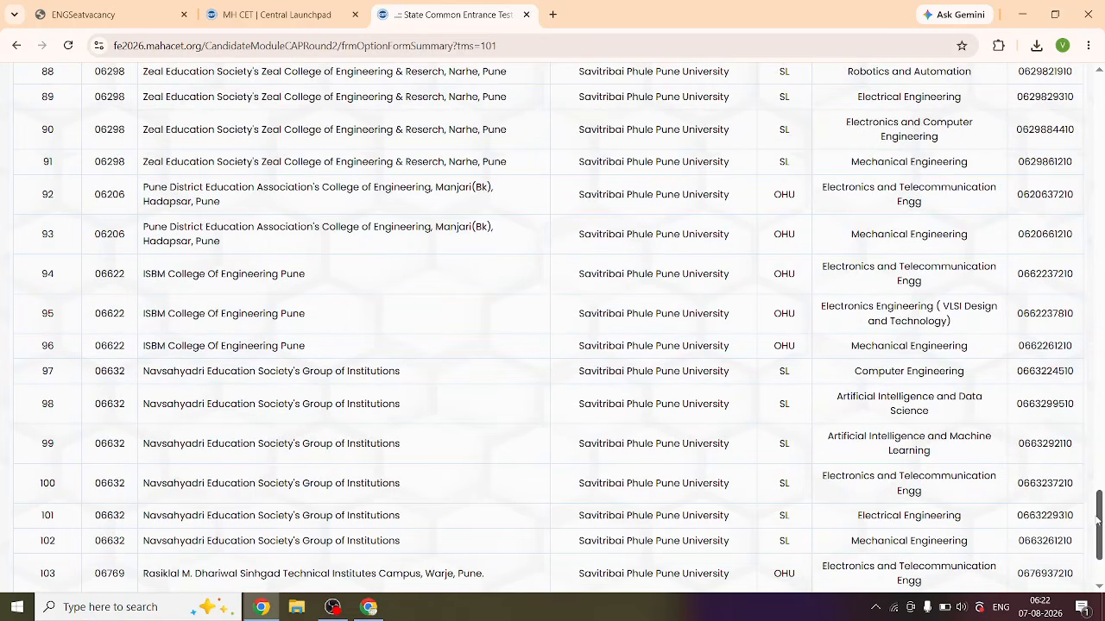
- Start another choice code insertion and select Savitribai Phule Pune University and institute 06184 K. J.'s Educational Institut Trinity College of Engineering and Research
{"action": "left_click_drag", "start_coordinate": [1097, 535], "coordinate": [1101, 120]}
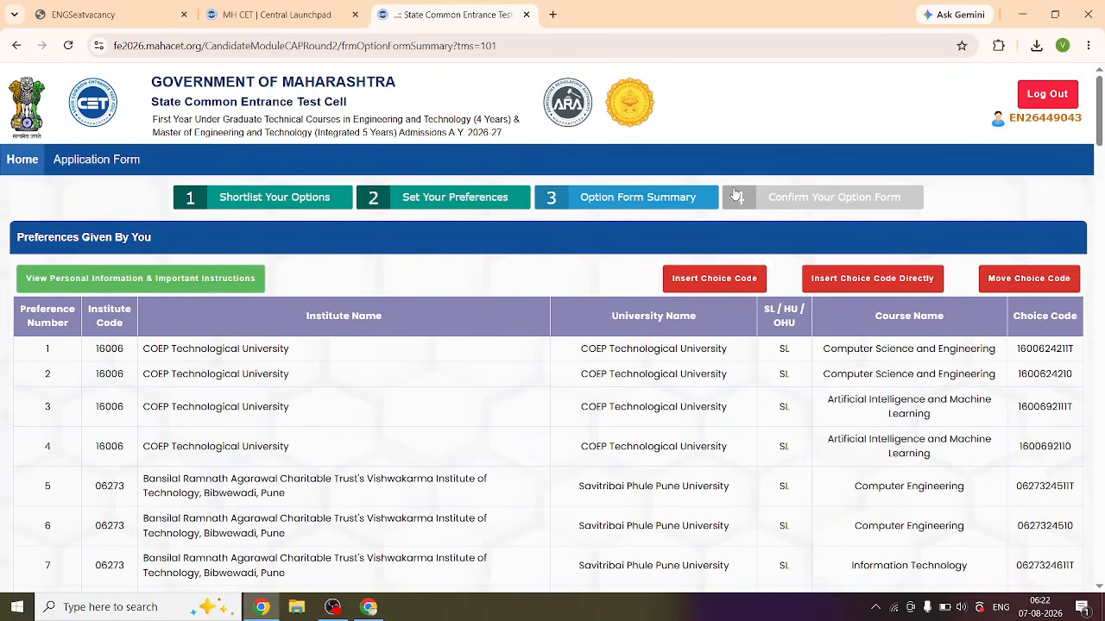
{"action": "left_click", "coordinate": [715, 278]}
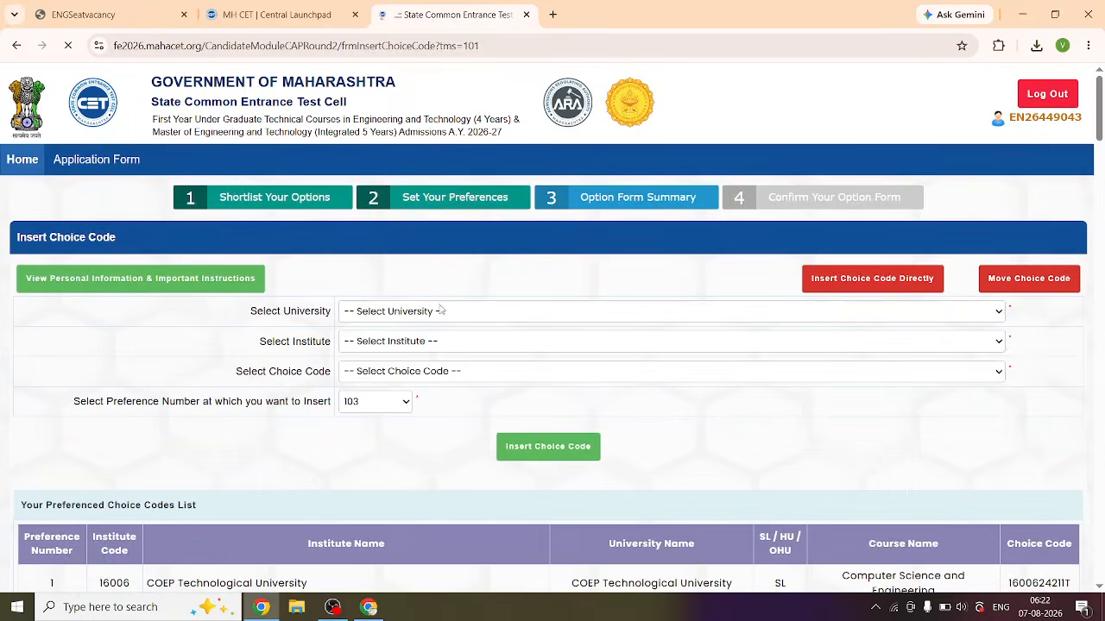
{"action": "left_click", "coordinate": [388, 310]}
{"action": "left_click", "coordinate": [389, 44]}
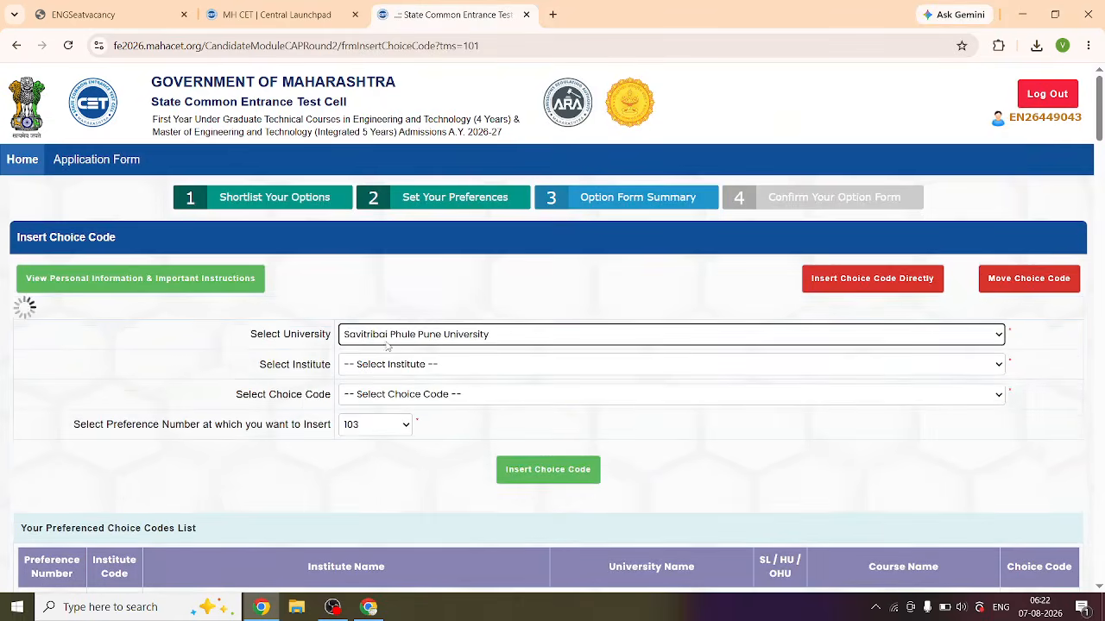
{"action": "left_click", "coordinate": [389, 342]}
{"action": "scroll", "coordinate": [408, 232], "scroll_direction": "down", "scroll_amount": 8}
{"action": "scroll", "coordinate": [408, 231], "scroll_direction": "down", "scroll_amount": 3}
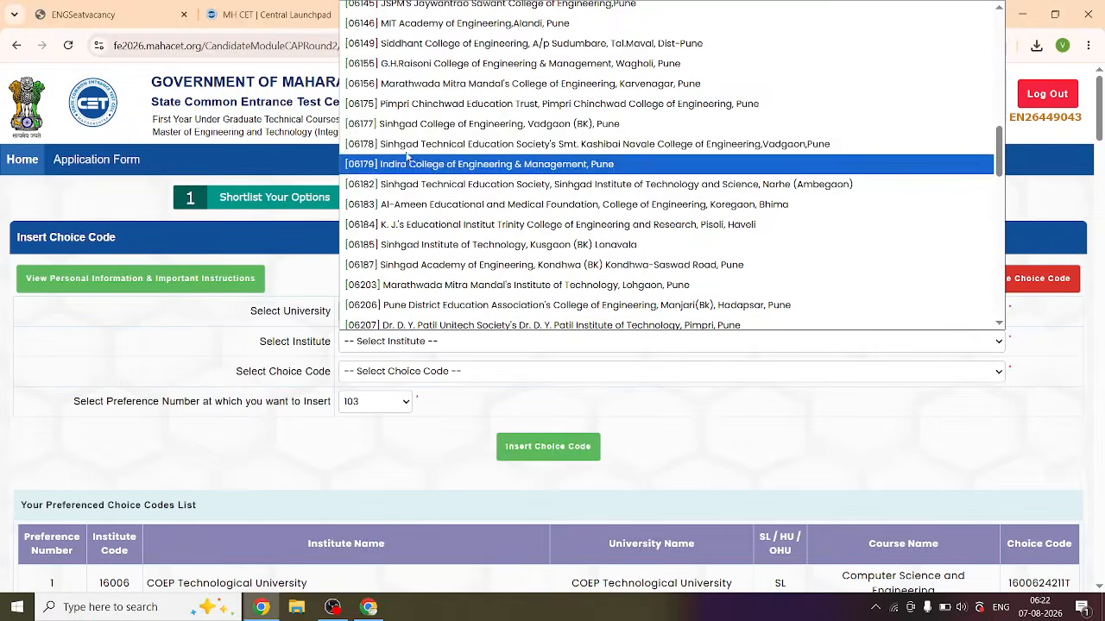
{"action": "left_click", "coordinate": [405, 224]}
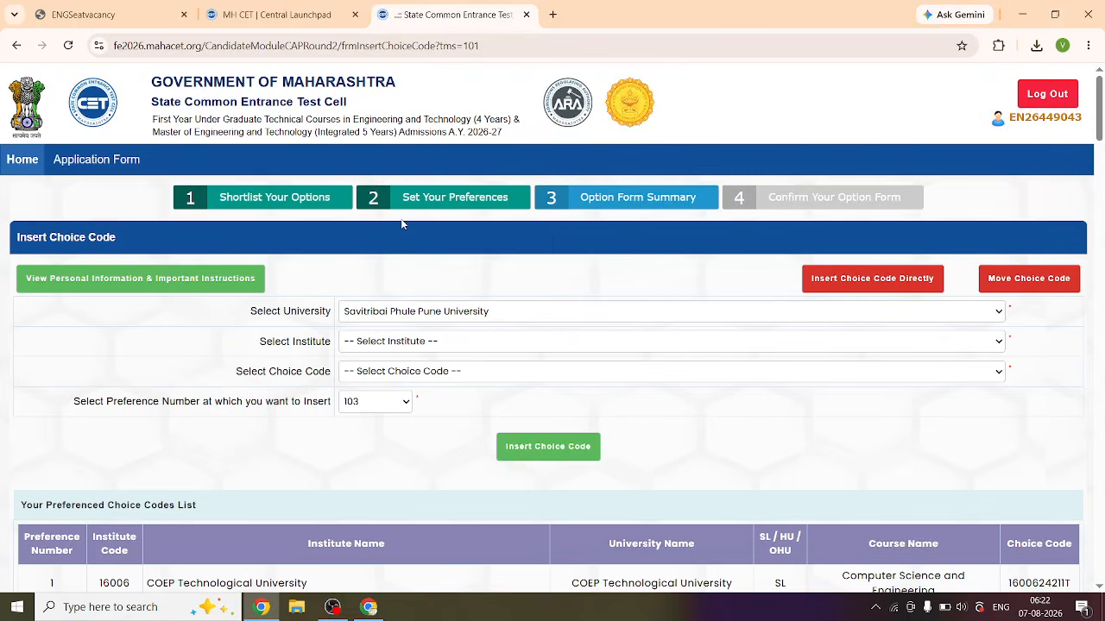
{"action": "left_click", "coordinate": [414, 371]}
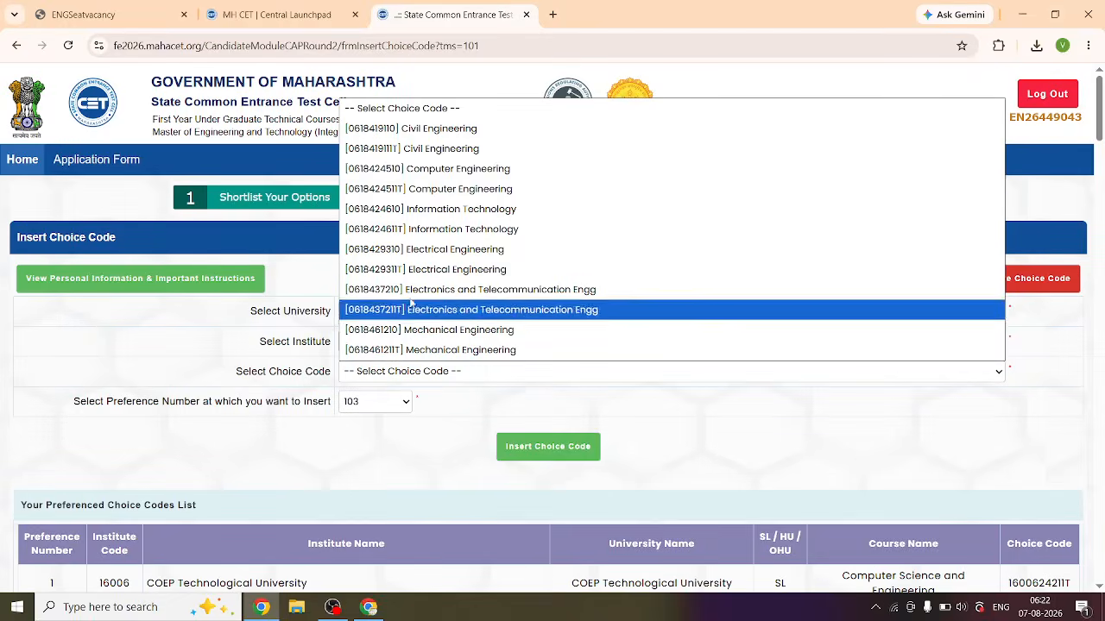
{"action": "left_click", "coordinate": [431, 171]}
{"action": "left_click", "coordinate": [373, 401]}
{"action": "left_click", "coordinate": [380, 378]}
{"action": "scroll", "coordinate": [372, 401], "scroll_direction": "down", "scroll_amount": 1}
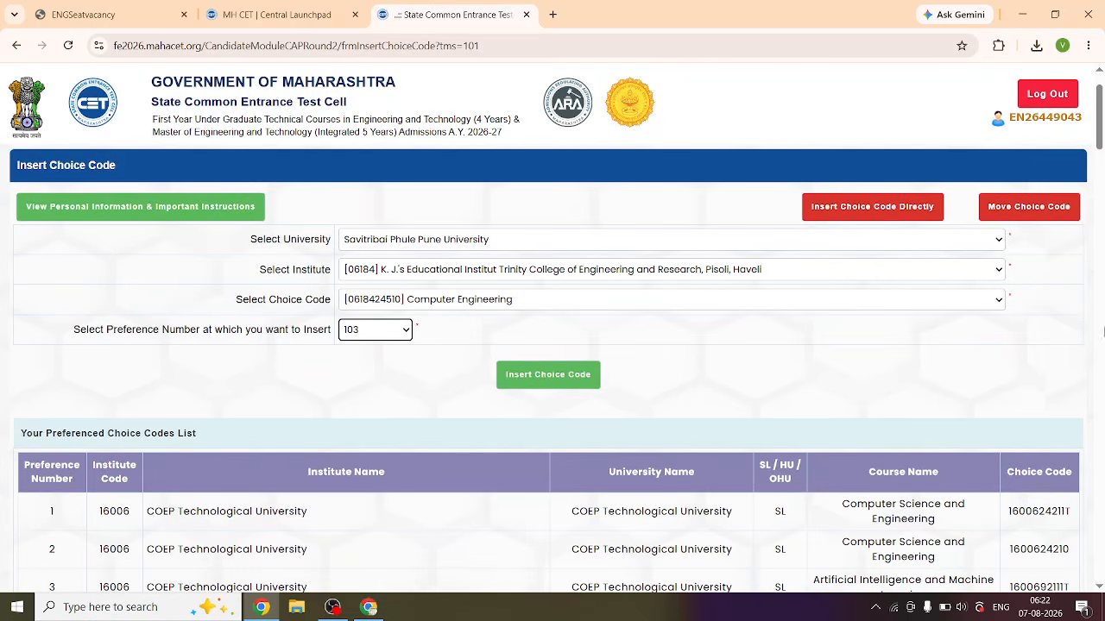
{"action": "left_click_drag", "start_coordinate": [1098, 139], "coordinate": [1088, 584]}
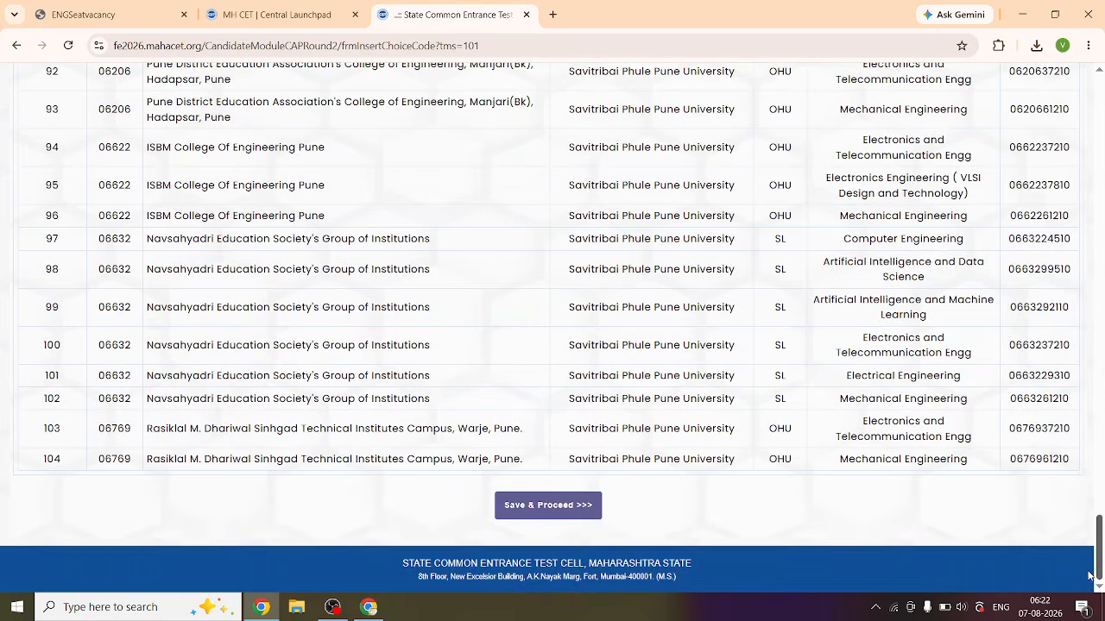
{"action": "scroll", "coordinate": [535, 404], "scroll_direction": "up", "scroll_amount": 20}
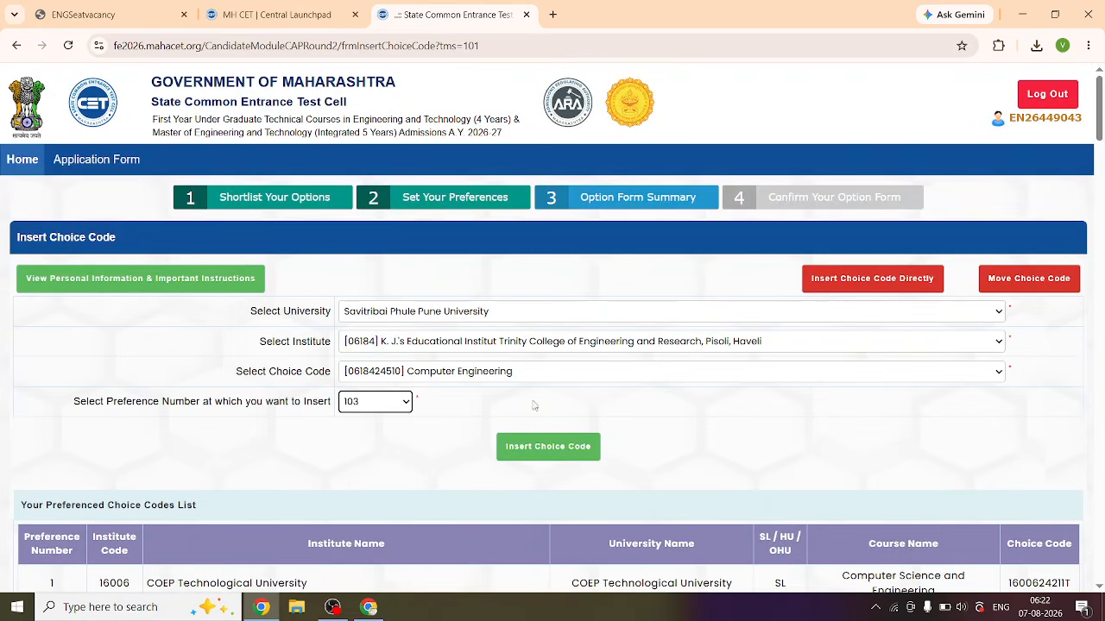
{"action": "left_click", "coordinate": [390, 402]}
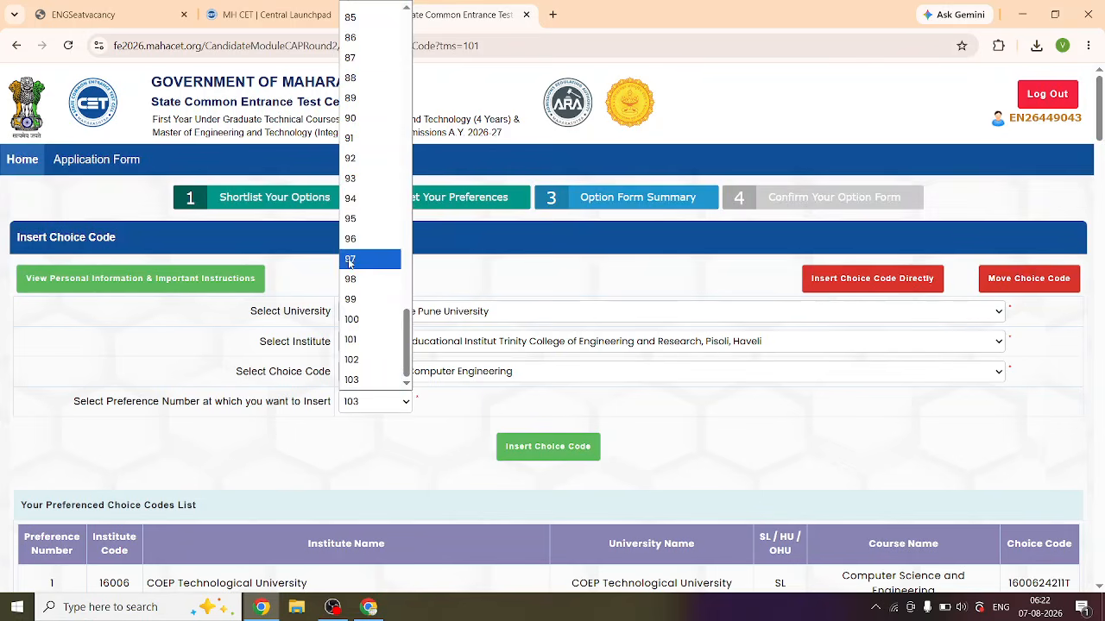
{"action": "left_click", "coordinate": [349, 260]}
{"action": "left_click", "coordinate": [521, 457]}
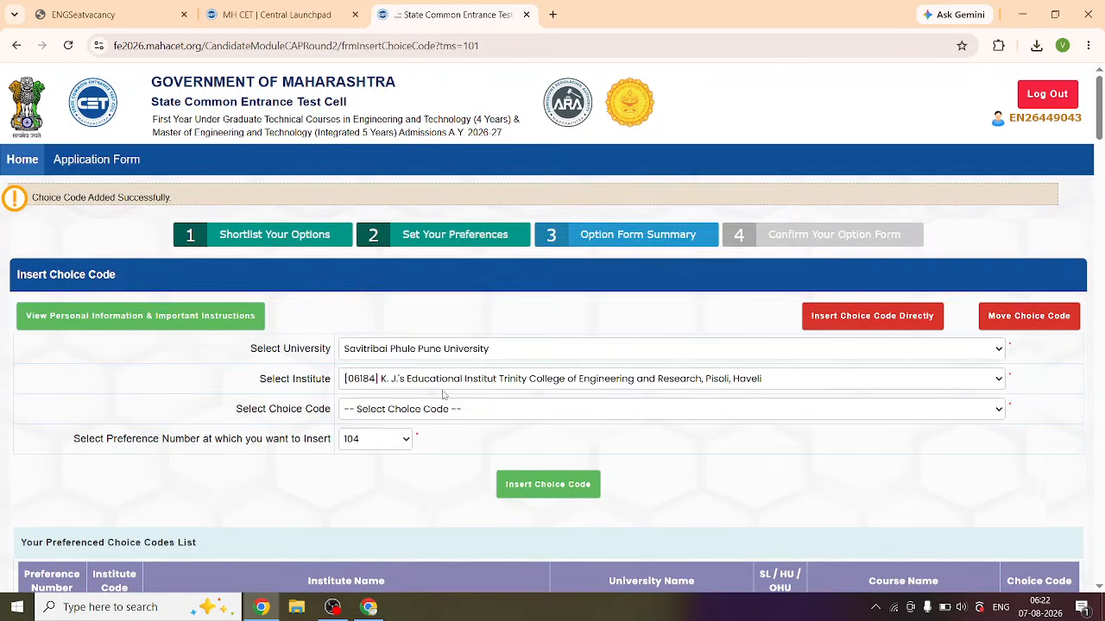
{"action": "left_click", "coordinate": [435, 409]}
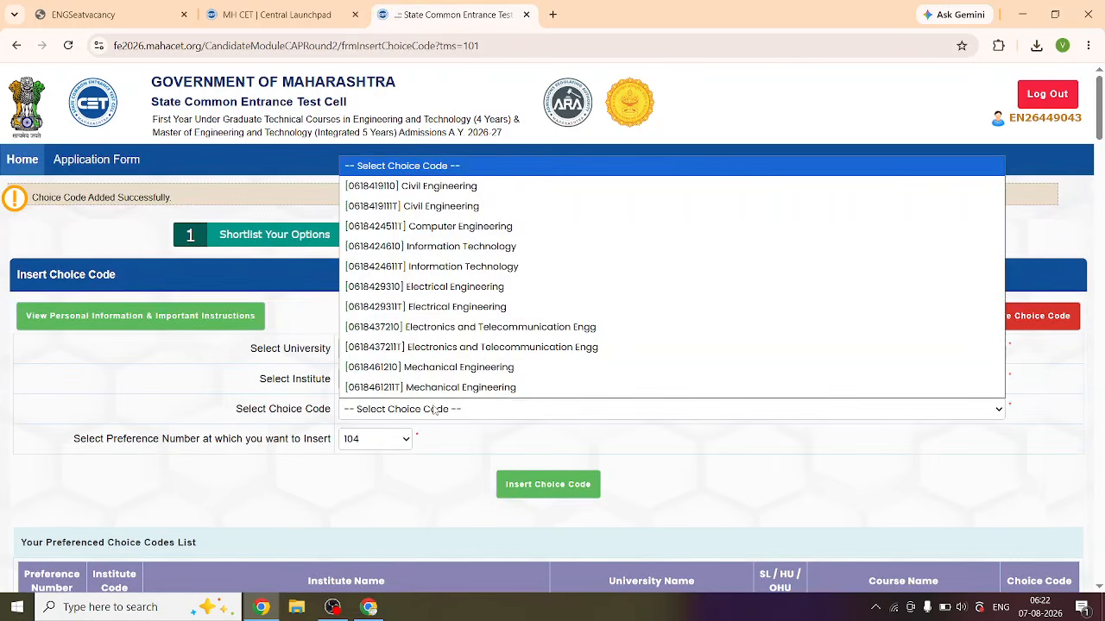
{"action": "left_click", "coordinate": [447, 247]}
{"action": "left_click", "coordinate": [384, 440]}
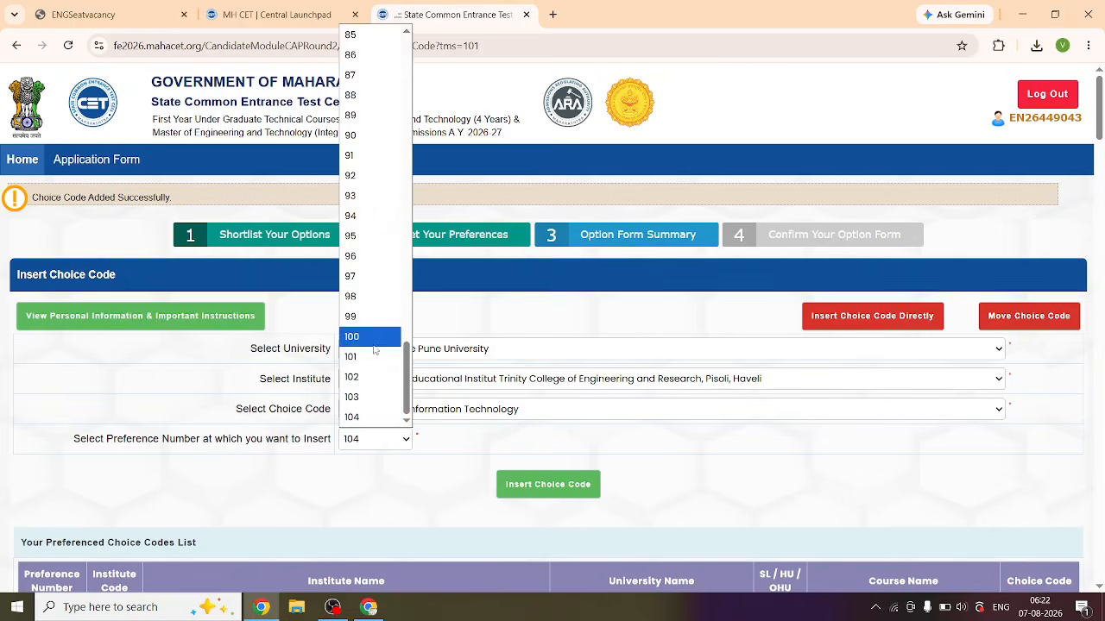
{"action": "left_click", "coordinate": [371, 404]}
{"action": "left_click", "coordinate": [536, 495]}
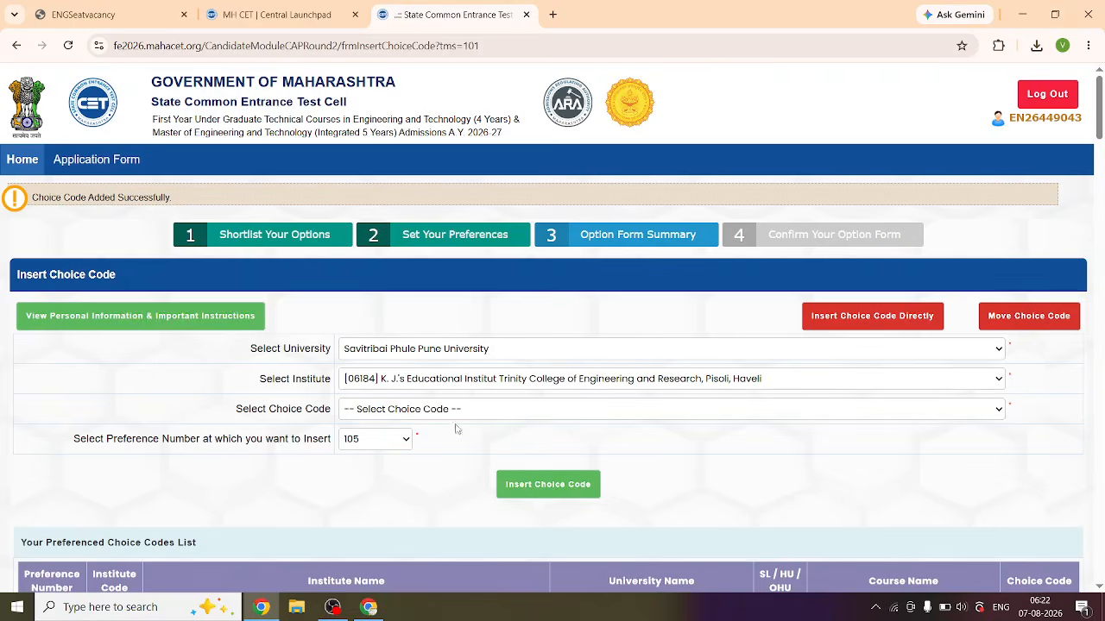
{"action": "left_click", "coordinate": [450, 411]}
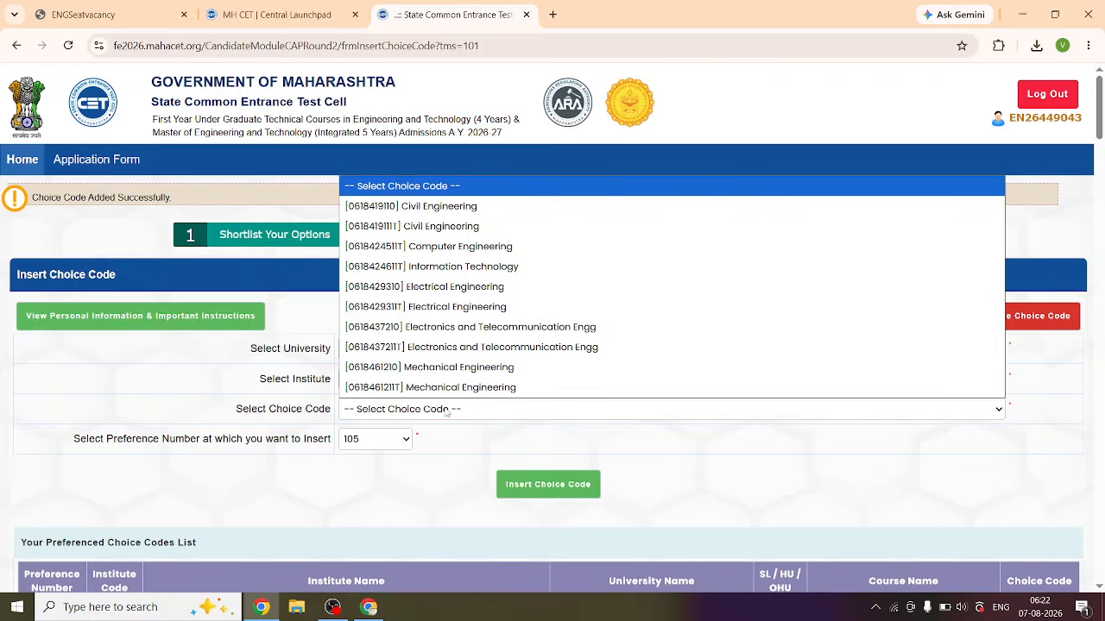
{"action": "left_click", "coordinate": [421, 328]}
{"action": "left_click", "coordinate": [375, 439]}
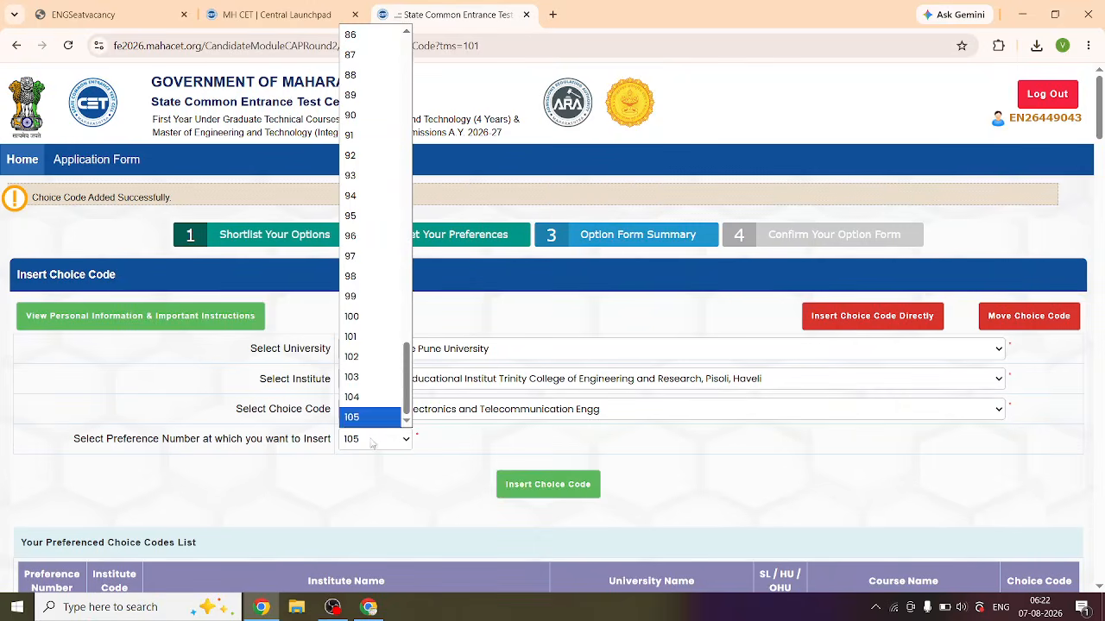
{"action": "left_click", "coordinate": [362, 296]}
{"action": "left_click", "coordinate": [520, 485]}
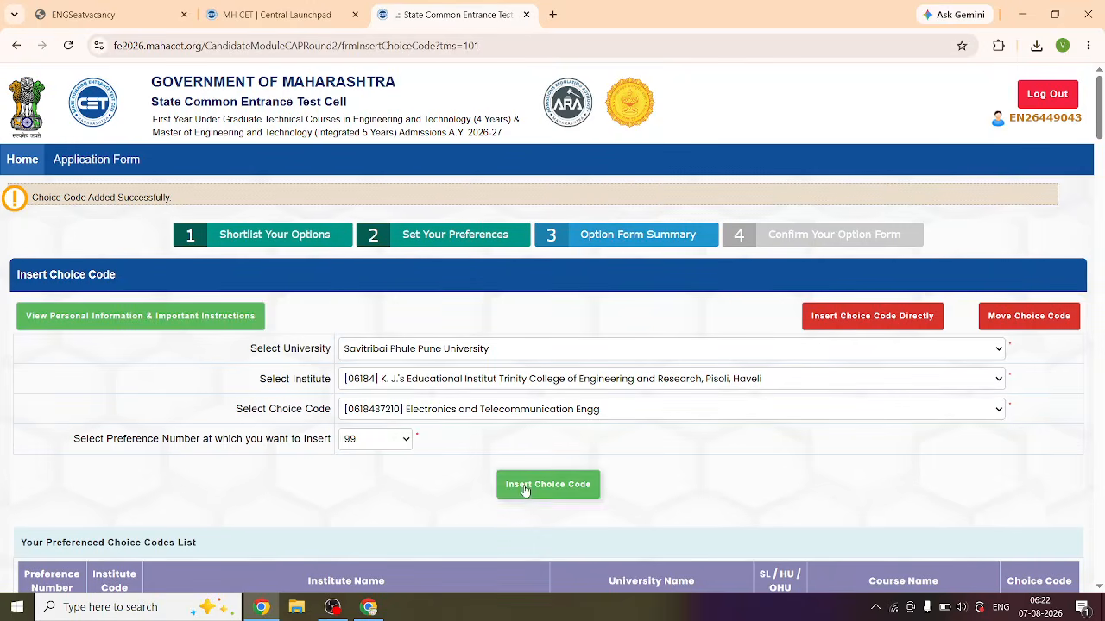
{"action": "left_click", "coordinate": [462, 409]}
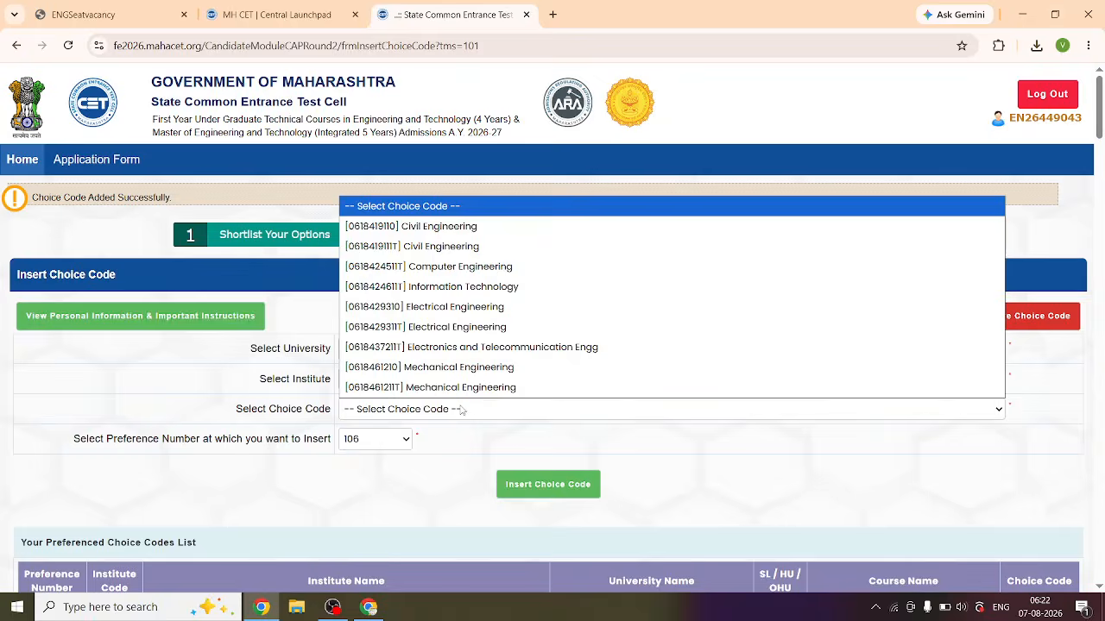
{"action": "left_click", "coordinate": [455, 316]}
{"action": "left_click", "coordinate": [378, 445]}
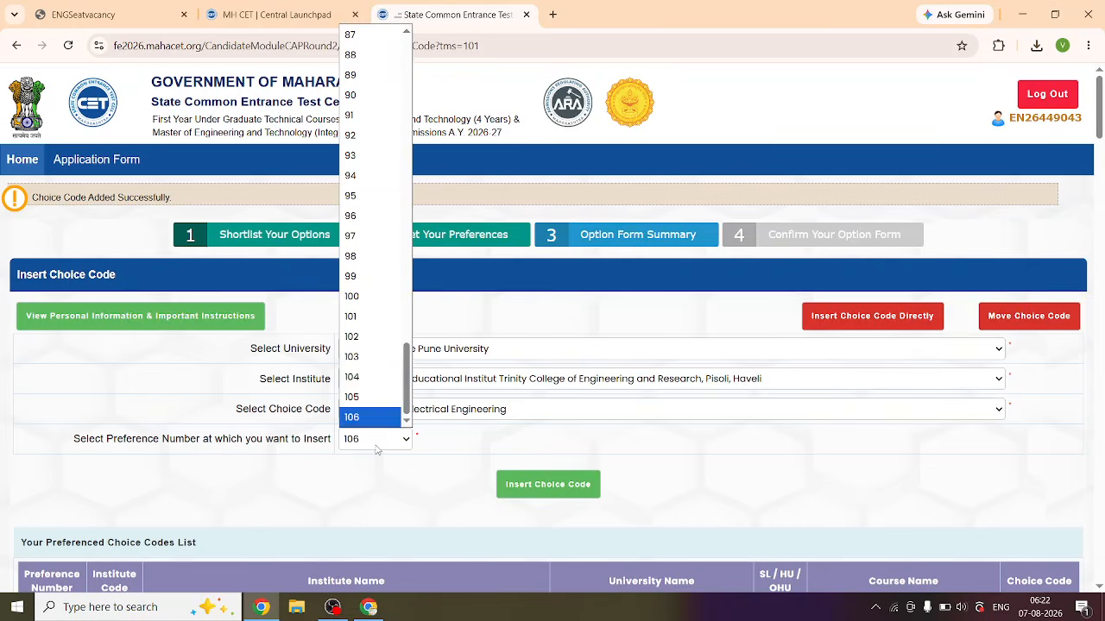
{"action": "left_click", "coordinate": [370, 299]}
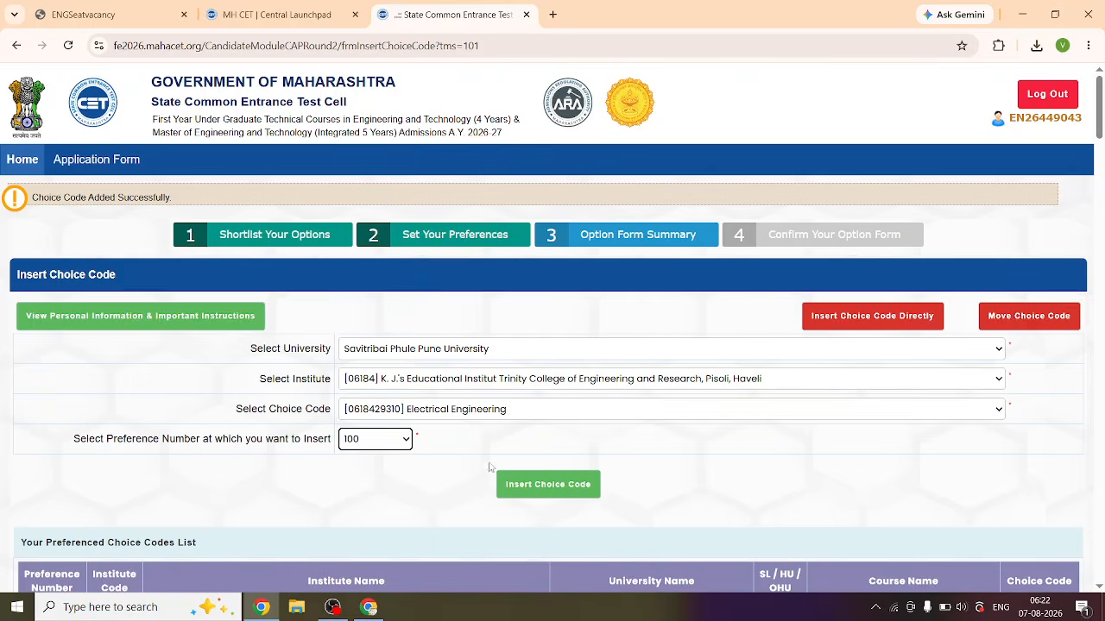
{"action": "left_click", "coordinate": [523, 480]}
{"action": "left_click", "coordinate": [477, 414]}
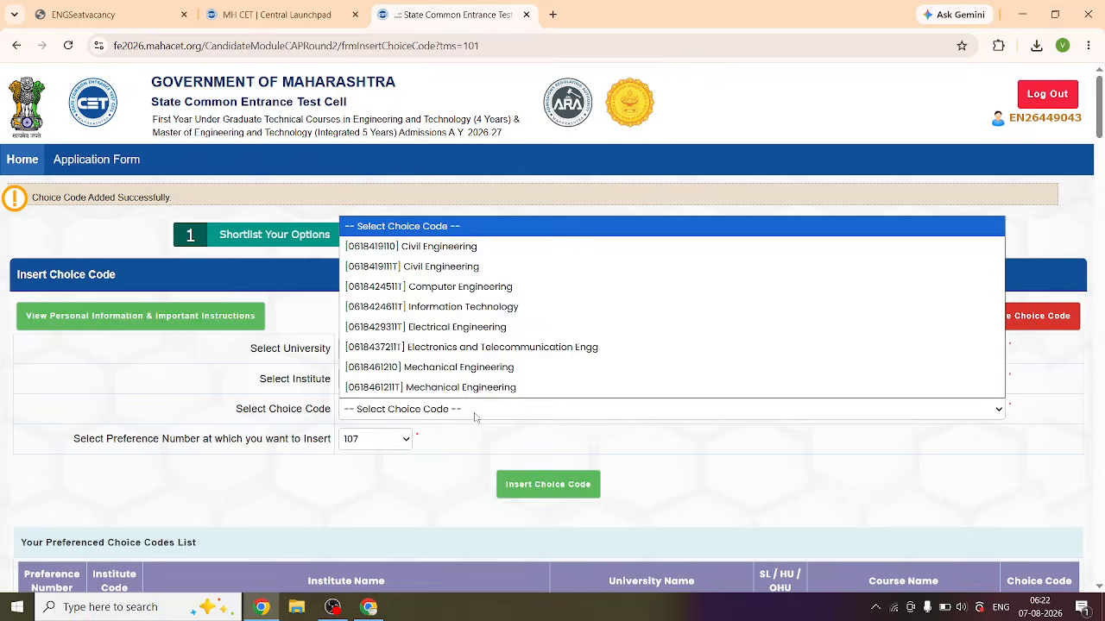
{"action": "left_click", "coordinate": [448, 367]}
{"action": "left_click", "coordinate": [376, 443]}
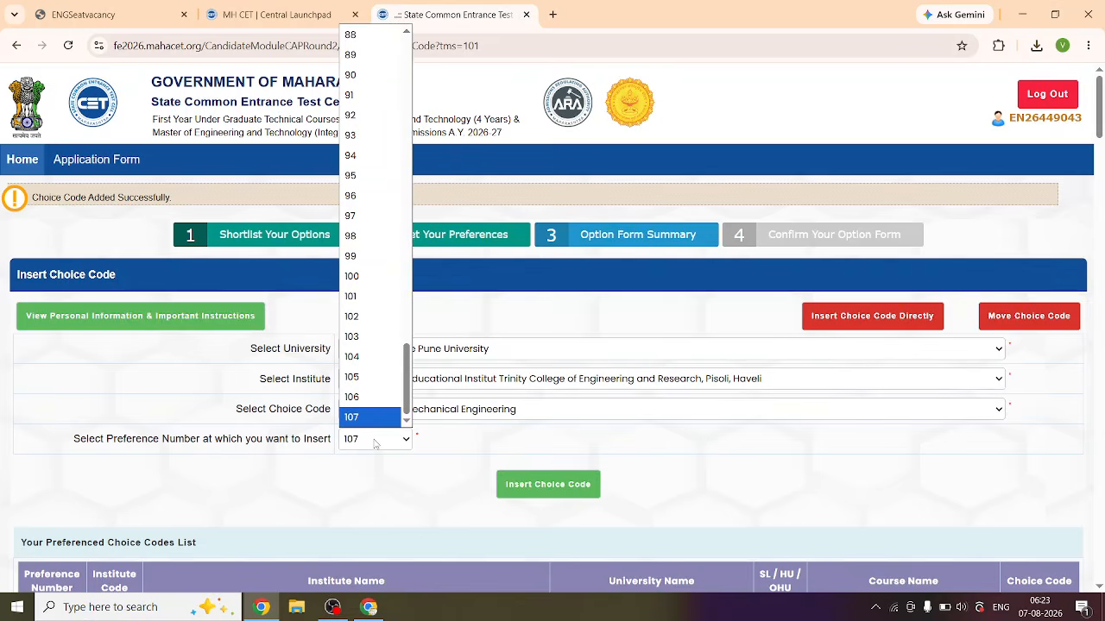
{"action": "left_click", "coordinate": [376, 297]}
{"action": "left_click", "coordinate": [541, 489]}
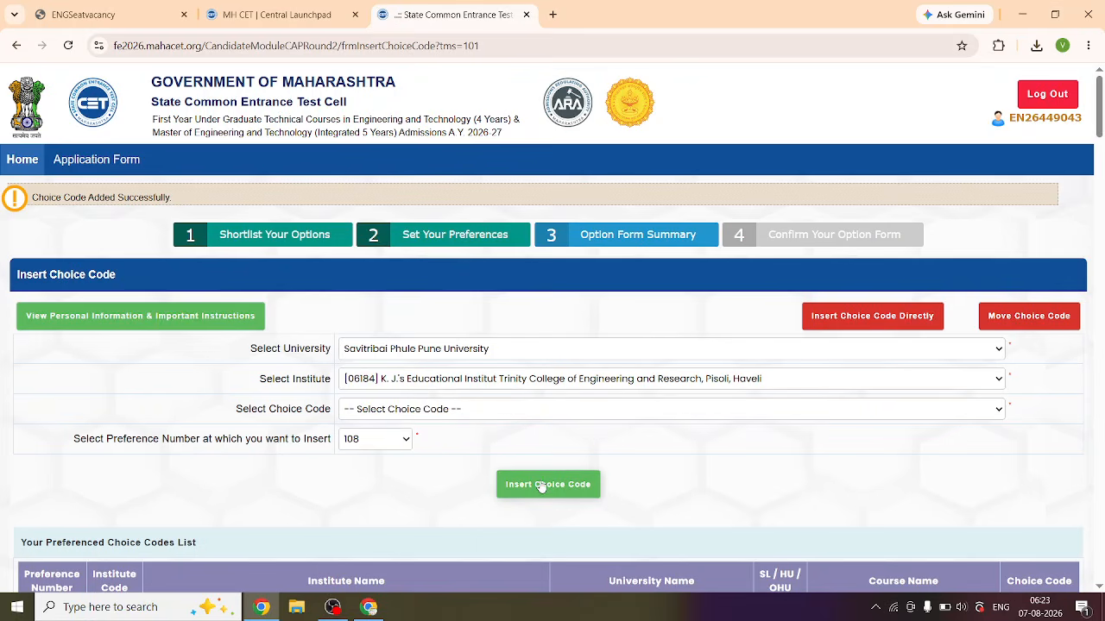
- Change the institute for the next insertion to 06634 KJEI's Trinity Academy of Engineering, Yewalewadi, Pune
{"action": "left_click", "coordinate": [418, 382]}
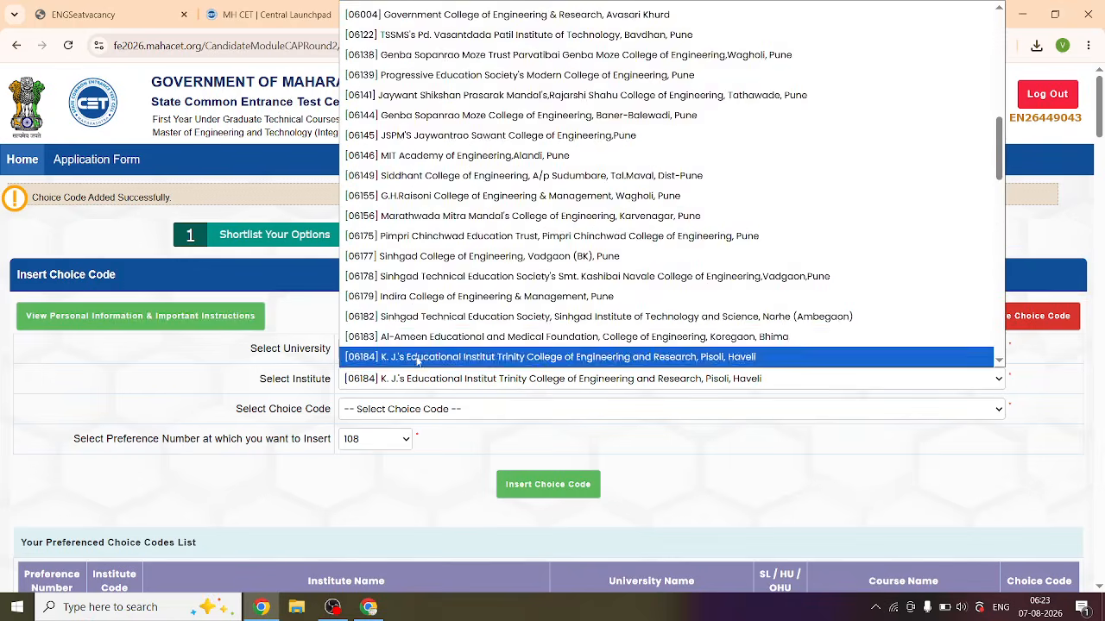
{"action": "scroll", "coordinate": [430, 301], "scroll_direction": "down", "scroll_amount": 3}
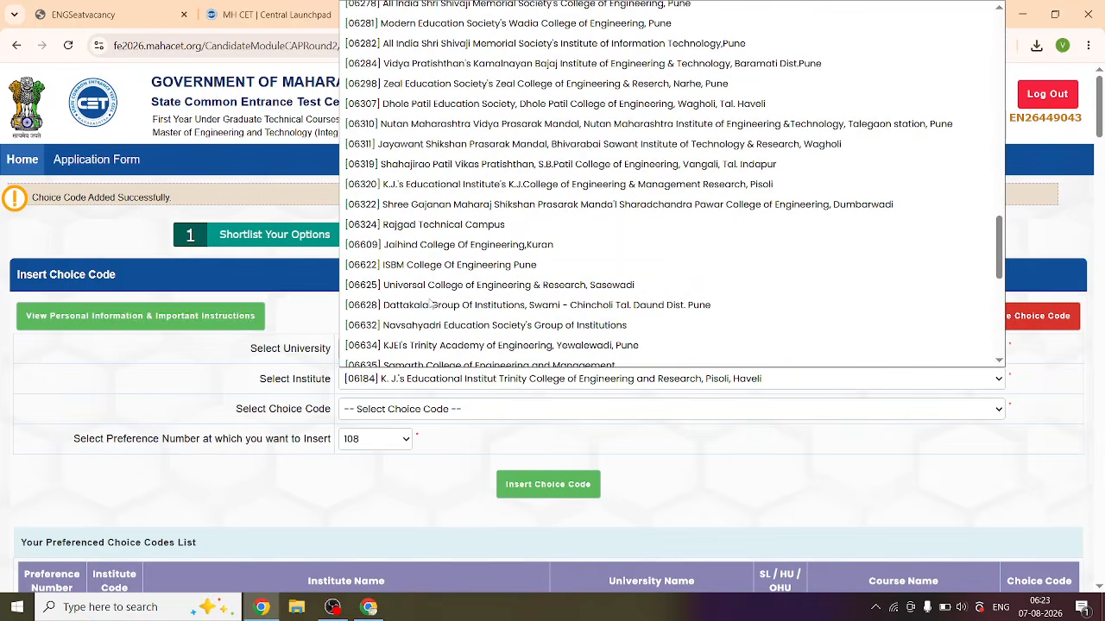
{"action": "left_click", "coordinate": [416, 347]}
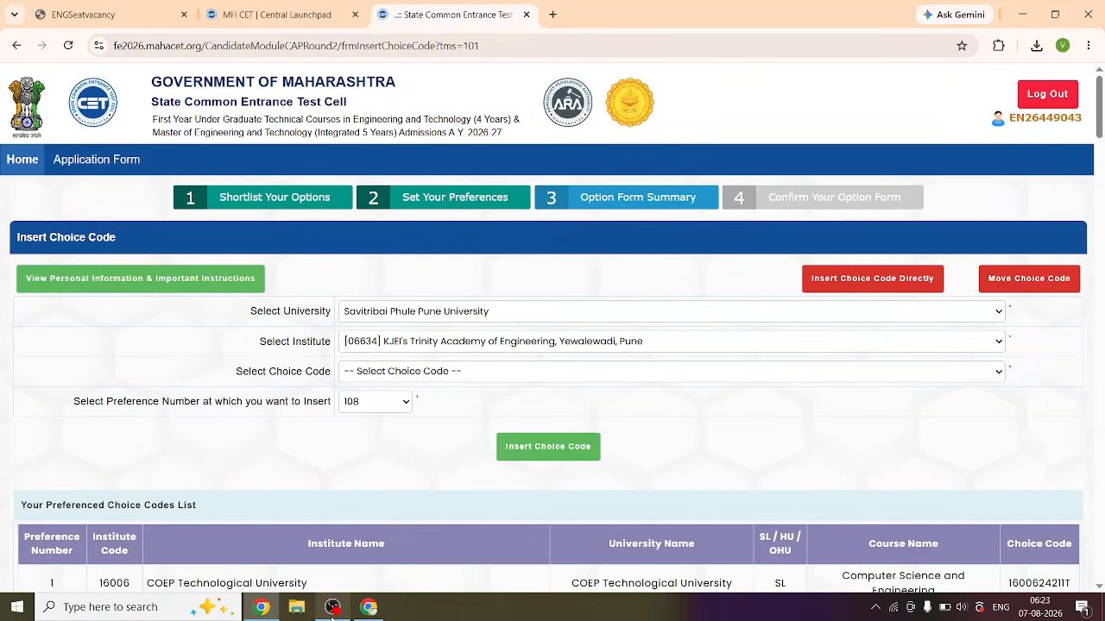
{"action": "left_click", "coordinate": [332, 606]}
{"action": "left_click", "coordinate": [1089, 443]}
{"action": "left_click", "coordinate": [1090, 443]}
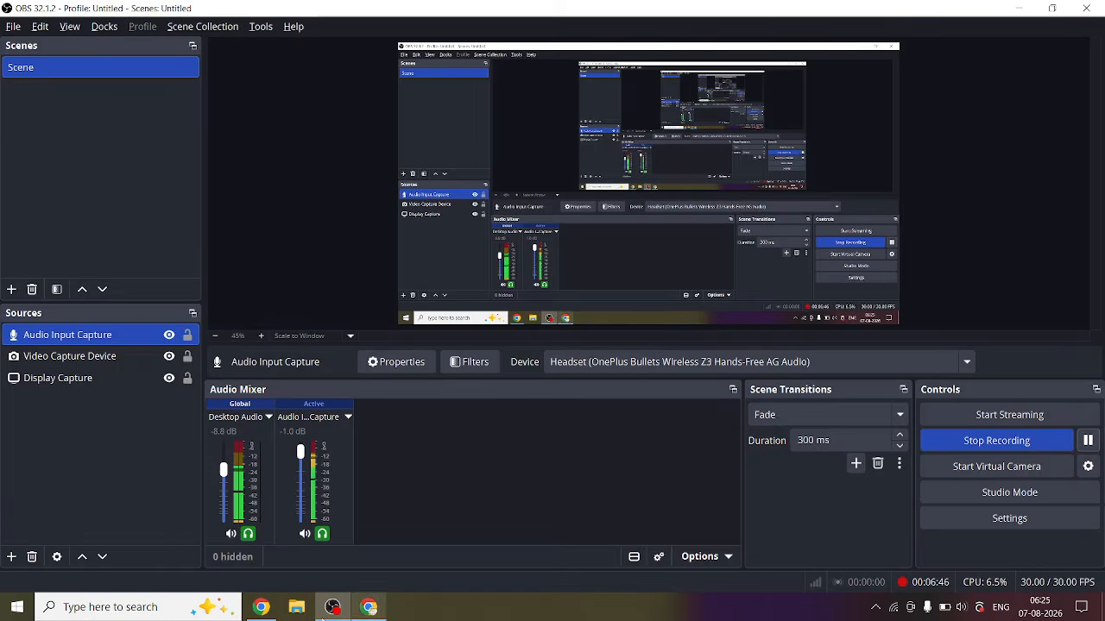
{"action": "left_click", "coordinate": [261, 607]}
- Review the preferred choice codes list down to its last entry, then save it and proceed to the option form summary
{"action": "scroll", "coordinate": [394, 478], "scroll_direction": "down", "scroll_amount": 15}
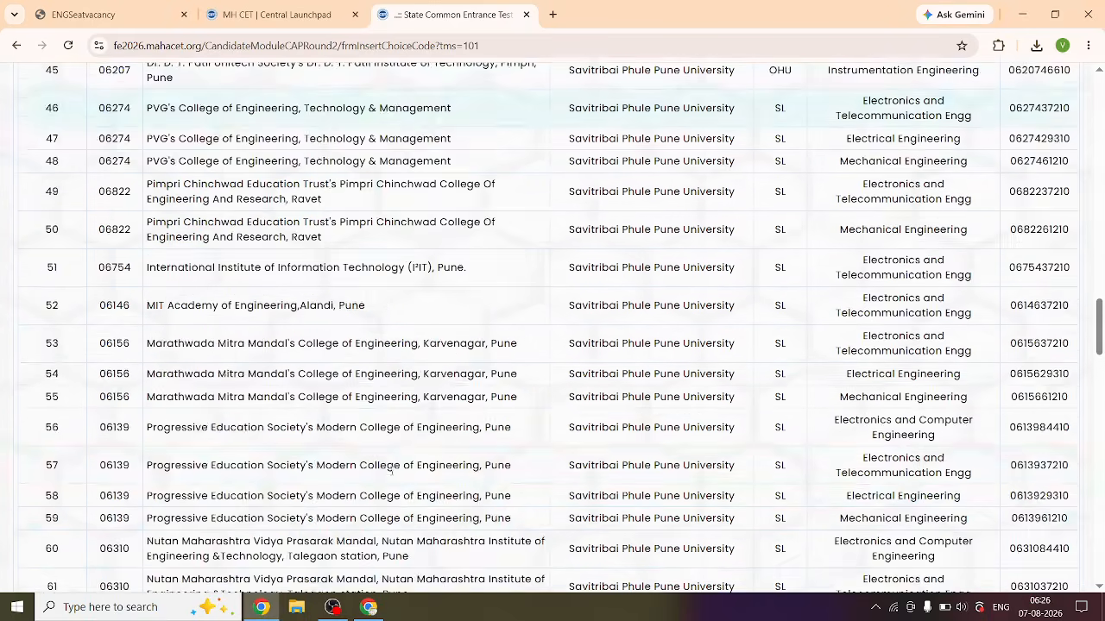
{"action": "scroll", "coordinate": [400, 463], "scroll_direction": "down", "scroll_amount": 11}
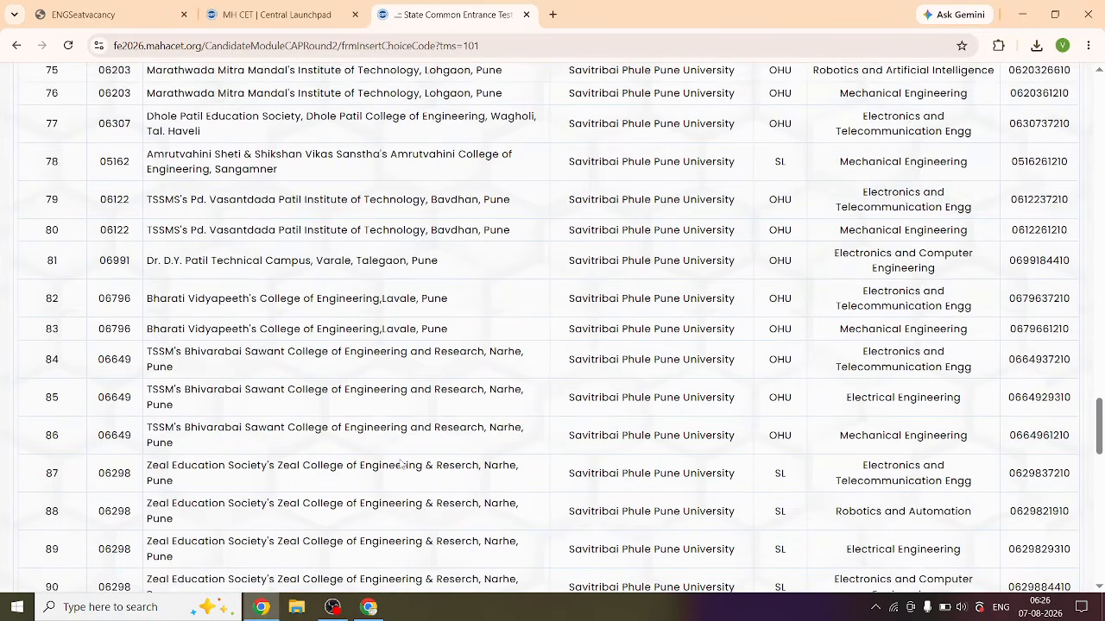
{"action": "scroll", "coordinate": [400, 463], "scroll_direction": "down", "scroll_amount": 4}
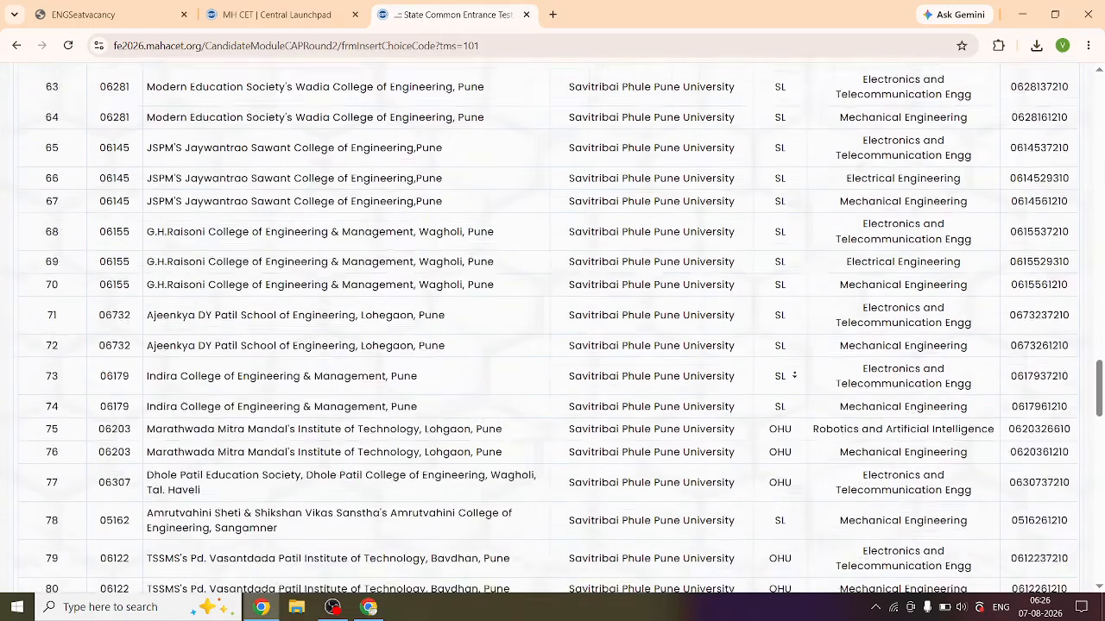
{"action": "scroll", "coordinate": [794, 374], "scroll_direction": "down", "scroll_amount": 5}
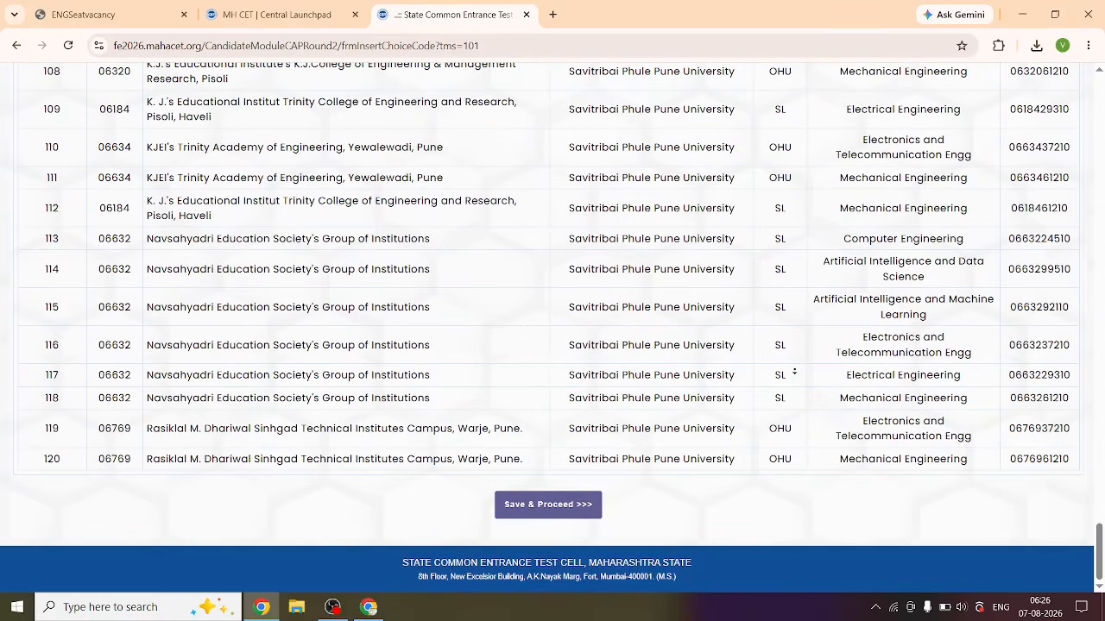
{"action": "left_click", "coordinate": [548, 505]}
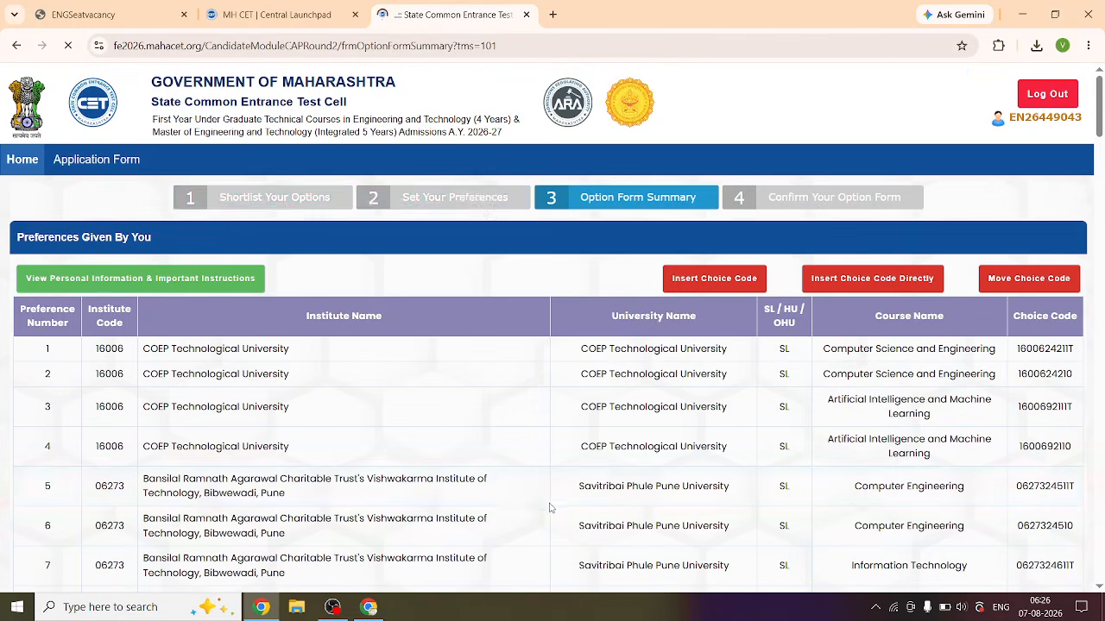
- Look over the option form summary and proceed to the option form confirmation
{"action": "scroll", "coordinate": [767, 424], "scroll_direction": "down", "scroll_amount": 5}
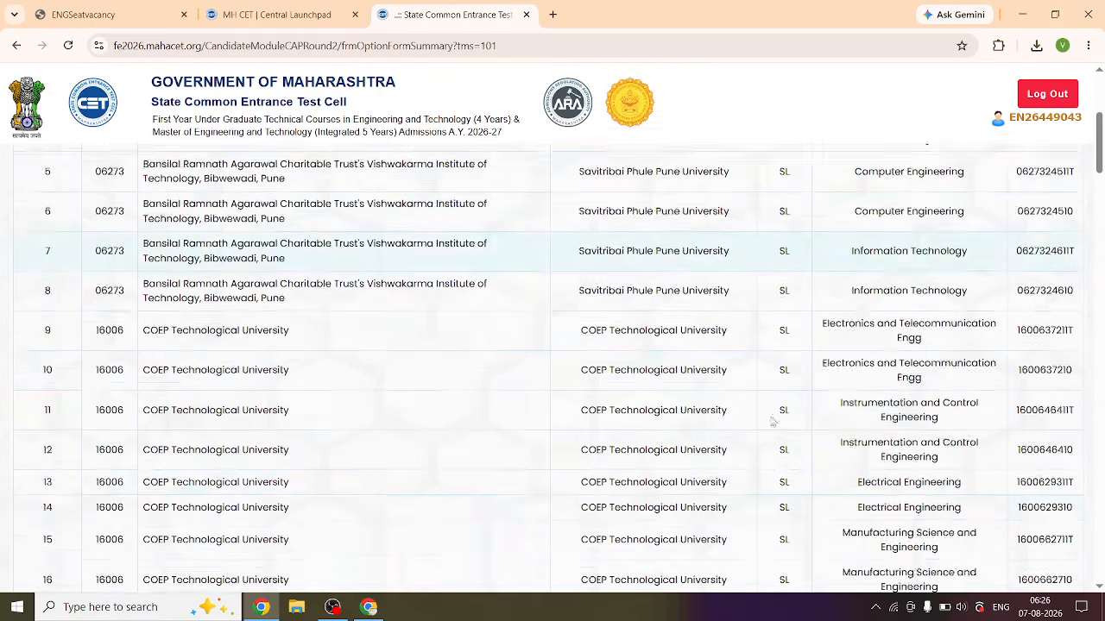
{"action": "scroll", "coordinate": [779, 394], "scroll_direction": "up", "scroll_amount": 5}
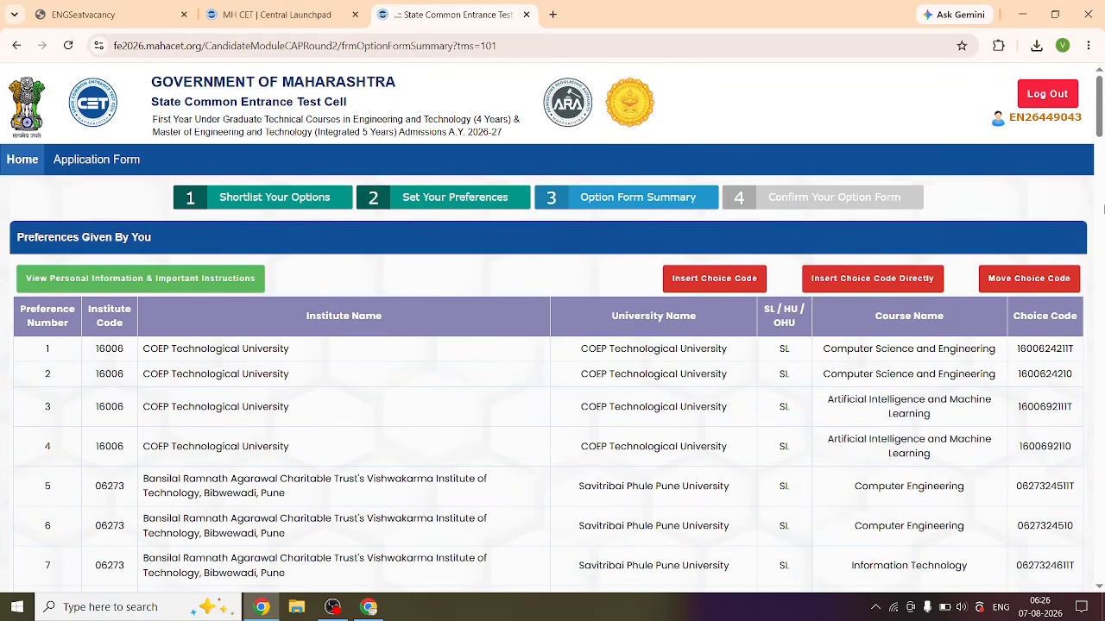
{"action": "left_click_drag", "start_coordinate": [1098, 112], "coordinate": [1100, 561]}
{"action": "left_click", "coordinate": [656, 509]}
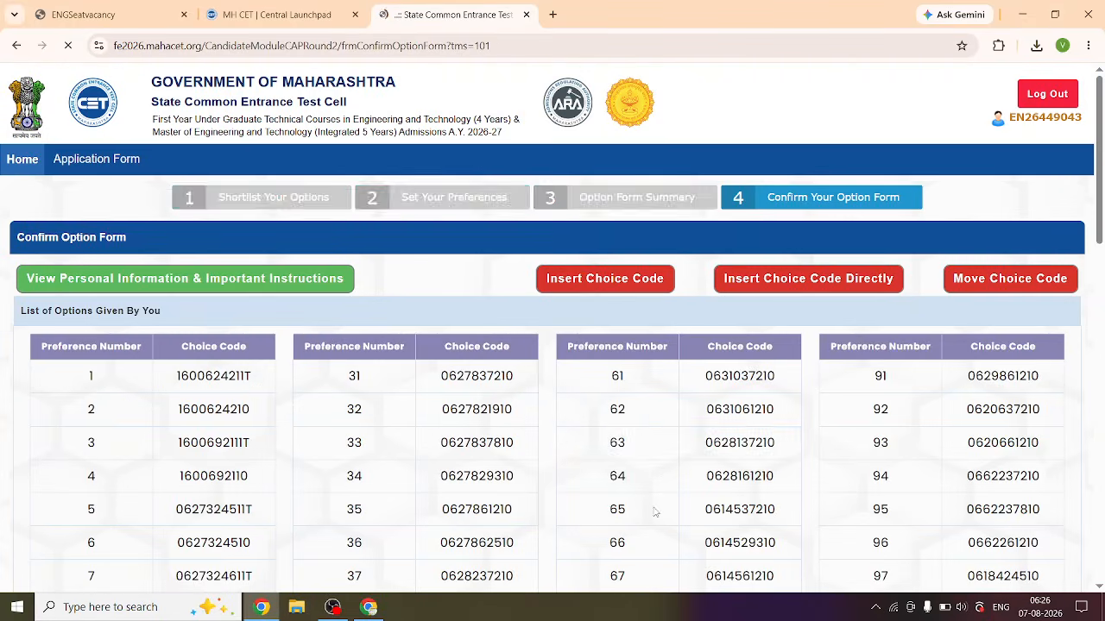
- Submit the listed options for confirmation and agree to the declaration that choices cannot be changed, continuing to the OTP verification
{"action": "scroll", "coordinate": [633, 453], "scroll_direction": "down", "scroll_amount": 12}
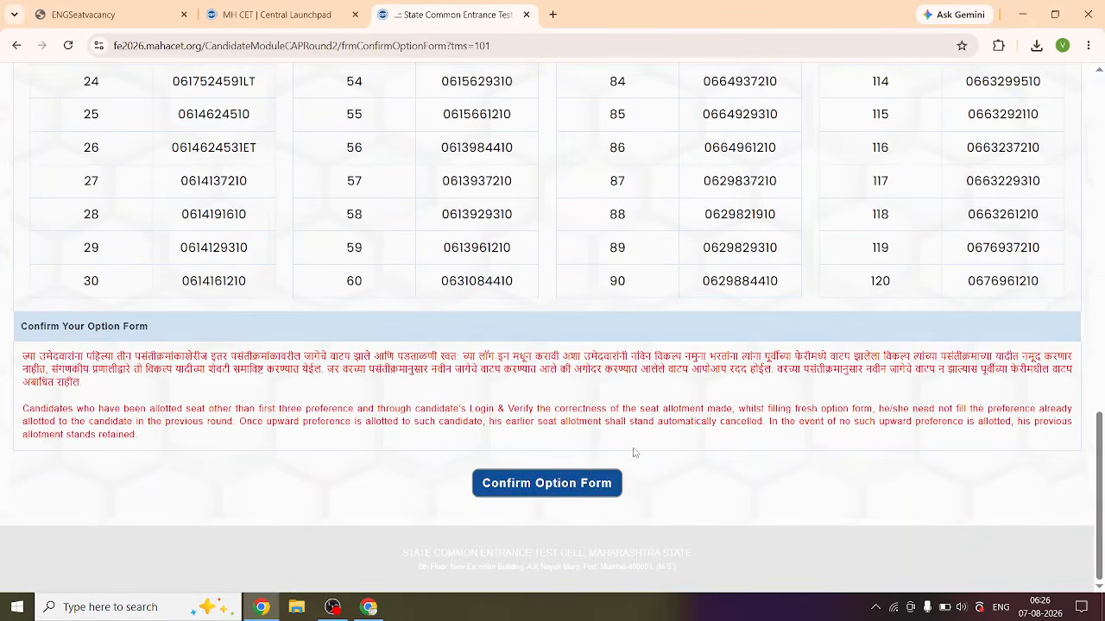
{"action": "left_click", "coordinate": [536, 489]}
{"action": "left_click", "coordinate": [628, 199]}
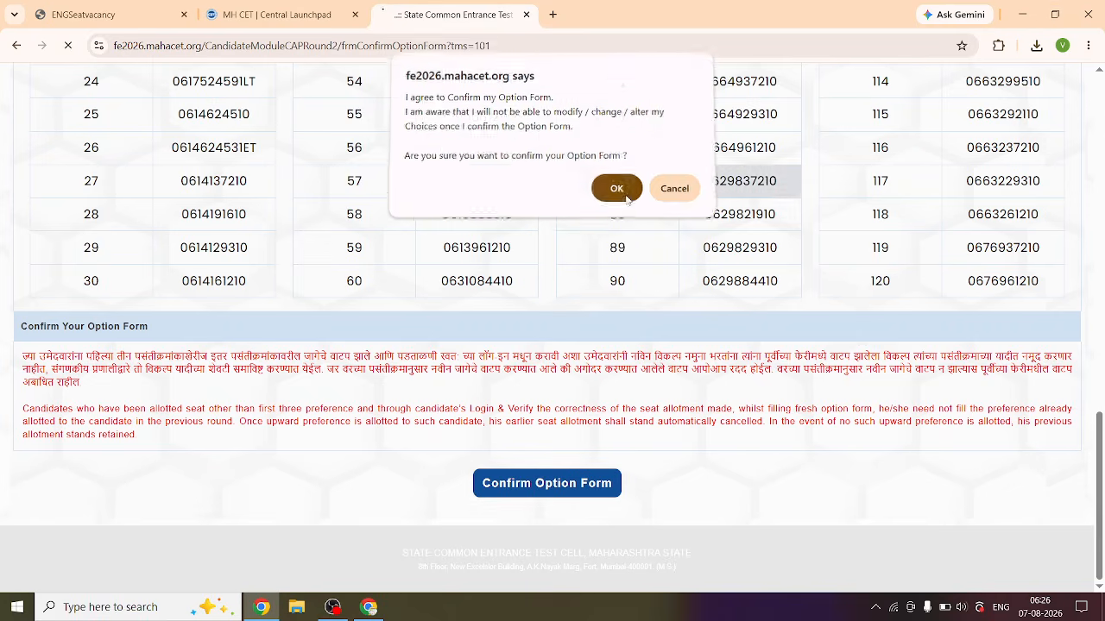
{"action": "scroll", "coordinate": [624, 216], "scroll_direction": "down", "scroll_amount": 2}
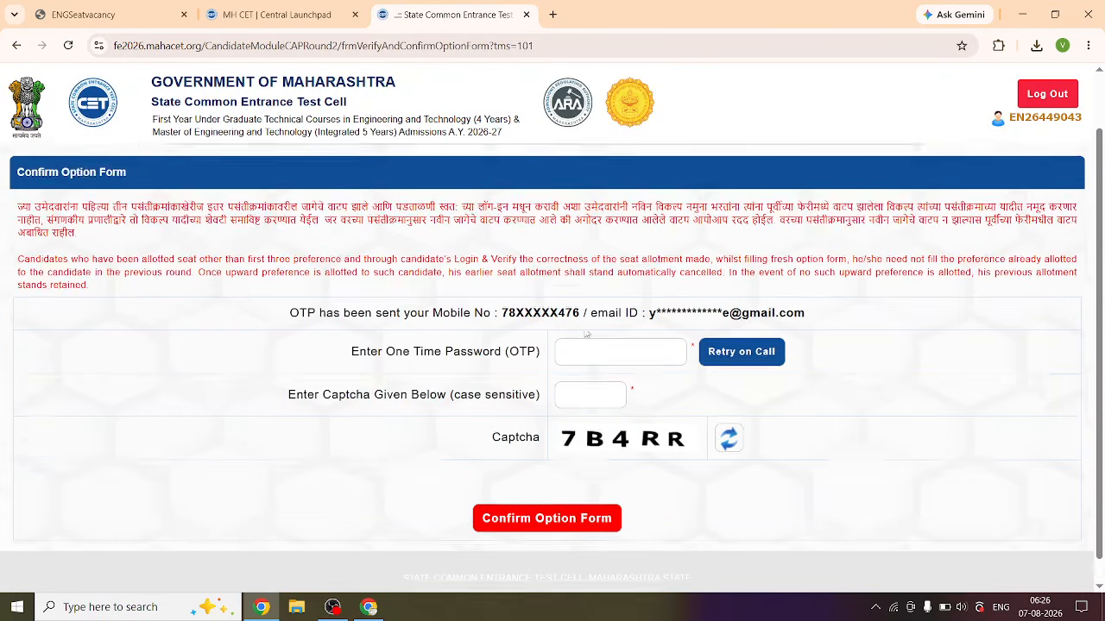